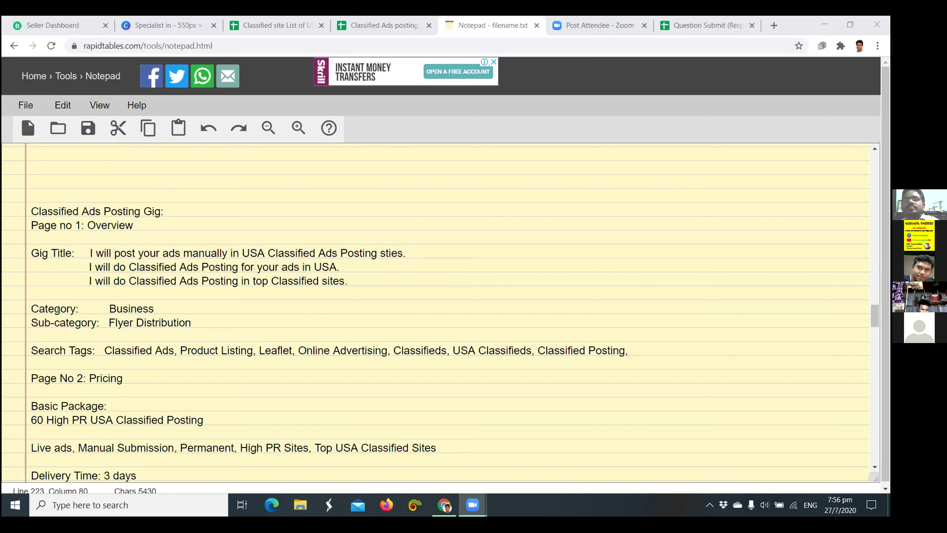
# Insert "USA" before "Classified sites" in the third gig title and indent that line much further with spaces
pyautogui.click(82, 280)
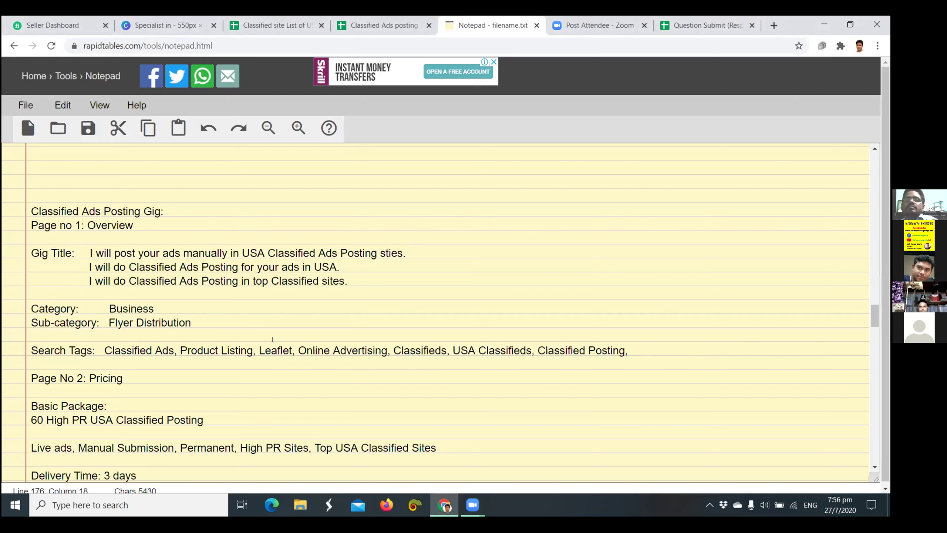
pyautogui.click(268, 280)
pyautogui.write('USA')
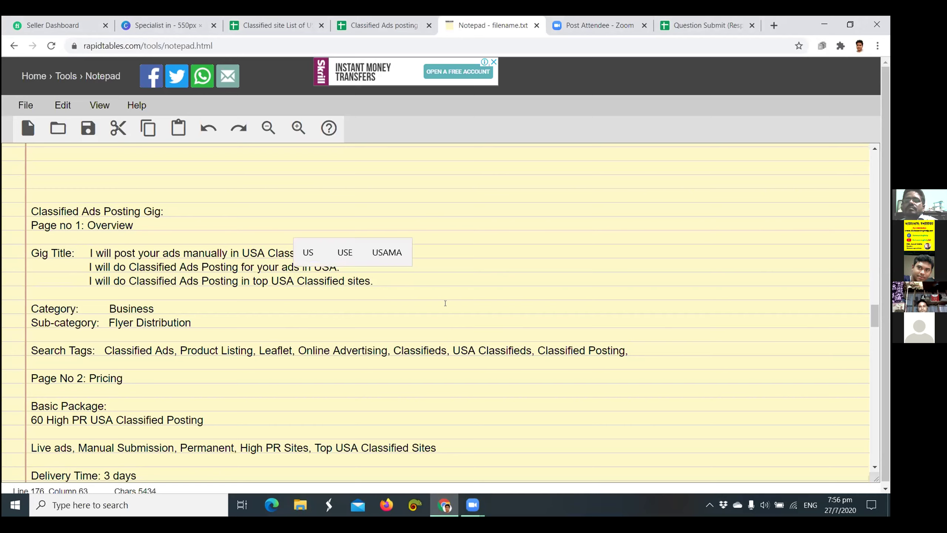
pyautogui.click(81, 279)
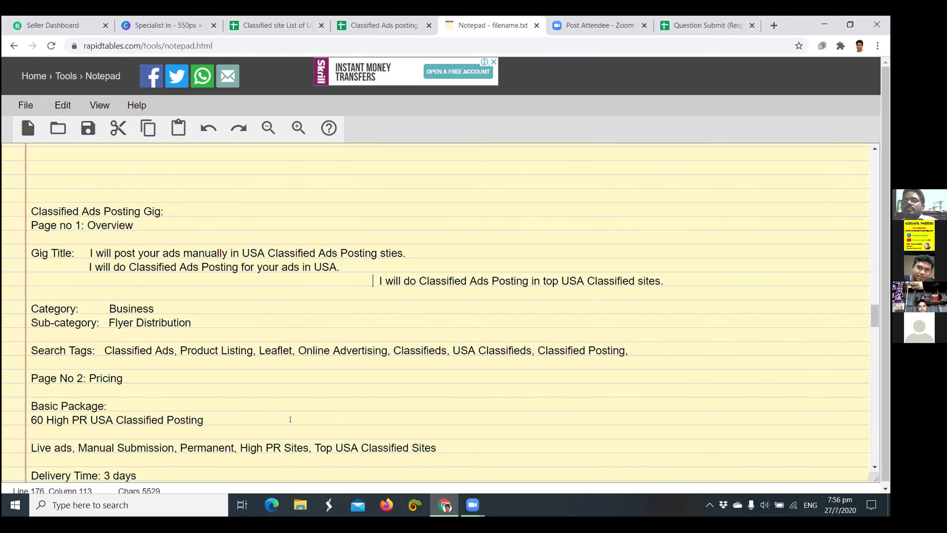
# Remove the tag "Leaflet" from the search tags of the Classified Ads Posting gig
pyautogui.scroll(-2, 291, 413)
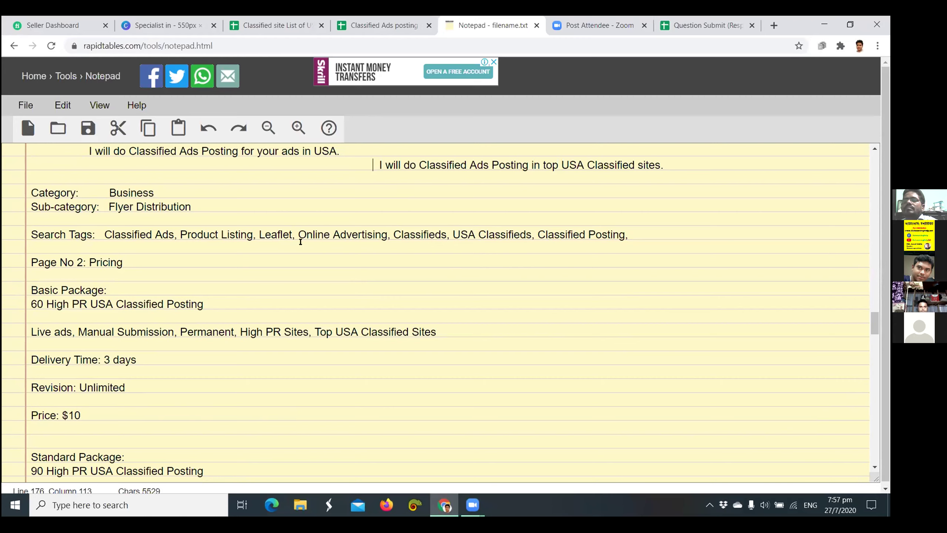
pyautogui.click(292, 233)
pyautogui.press('BackSpace')
pyautogui.press('BackSpace')
pyautogui.press('BackSpace')
pyautogui.press('BackSpace')
pyautogui.press('BackSpace')
pyautogui.press('BackSpace')
pyautogui.press('BackSpace')
pyautogui.press('BackSpace')
pyautogui.press('BackSpace')
pyautogui.press('BackSpace')
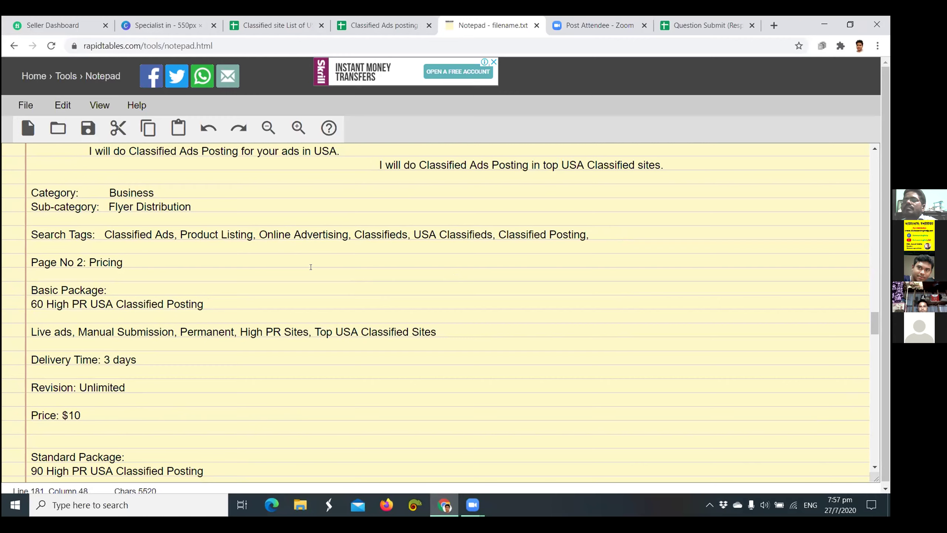
# Remove the tag "Online Advertising" from the search tags of the Classified Ads Posting gig
pyautogui.click(351, 236)
pyautogui.press('BackSpace')
pyautogui.press('BackSpace')
pyautogui.press('BackSpace')
pyautogui.press('BackSpace')
pyautogui.press('BackSpace')
pyautogui.press('BackSpace')
pyautogui.press('BackSpace')
pyautogui.press('BackSpace')
pyautogui.press('BackSpace')
pyautogui.press('BackSpace')
pyautogui.press('BackSpace')
pyautogui.press('BackSpace')
pyautogui.press('BackSpace')
pyautogui.press('BackSpace')
pyautogui.press('BackSpace')
pyautogui.press('BackSpace')
pyautogui.press('BackSpace')
pyautogui.press('BackSpace')
pyautogui.press('BackSpace')
pyautogui.press('BackSpace')
pyautogui.press('BackSpace')
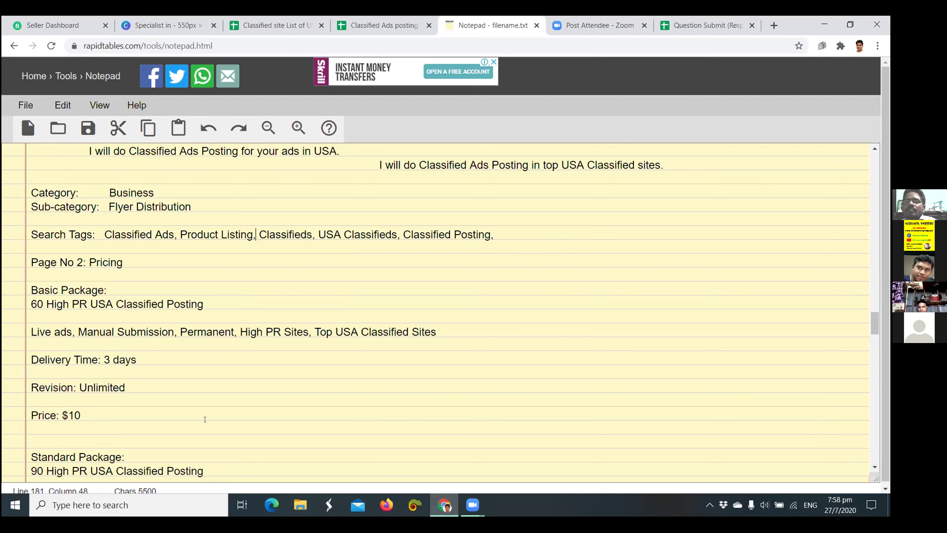
# Replace the Basic Package's revision value with 0
pyautogui.click(126, 386)
pyautogui.press('BackSpace')
pyautogui.press('BackSpace')
pyautogui.press('BackSpace')
pyautogui.press('BackSpace')
pyautogui.press('BackSpace')
pyautogui.press('BackSpace')
pyautogui.press('BackSpace')
pyautogui.press('BackSpace')
pyautogui.press('BackSpace')
pyautogui.press('BackSpace')
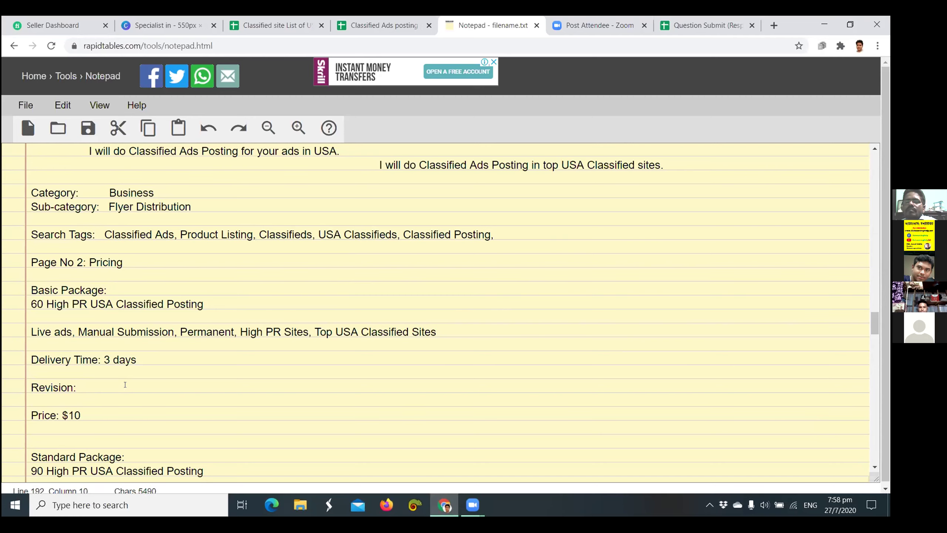
pyautogui.write('0')
# Replace the Standard Package's revision value with 0
pyautogui.scroll(-5, 127, 385)
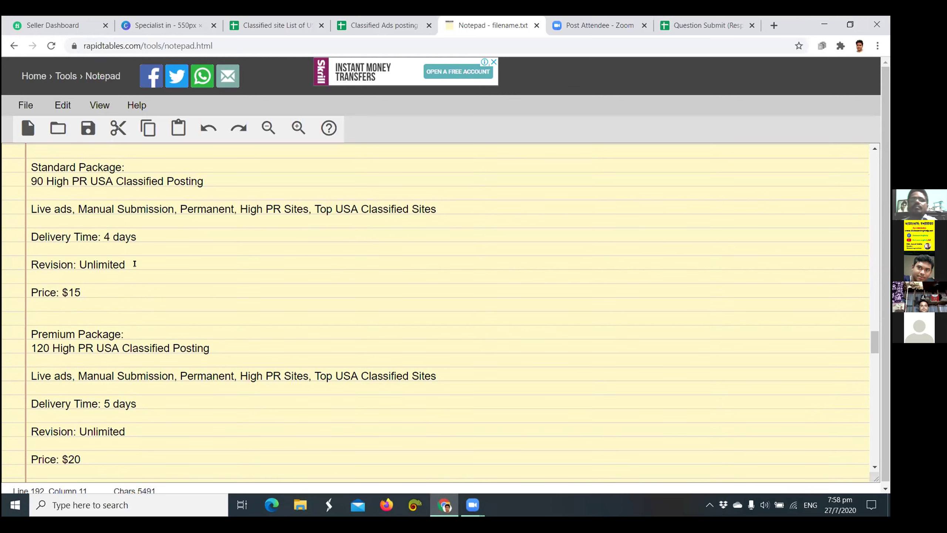
pyautogui.click(127, 264)
pyautogui.press('BackSpace')
pyautogui.press('BackSpace')
pyautogui.press('BackSpace')
pyautogui.press('BackSpace')
pyautogui.press('BackSpace')
pyautogui.press('BackSpace')
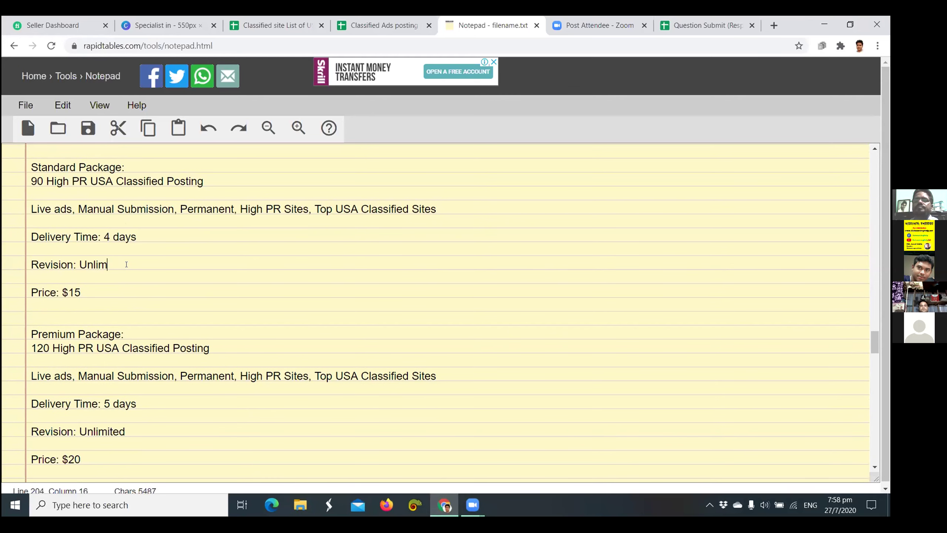
pyautogui.press('BackSpace')
pyautogui.press('BackSpace')
pyautogui.press('BackSpace')
pyautogui.press('BackSpace')
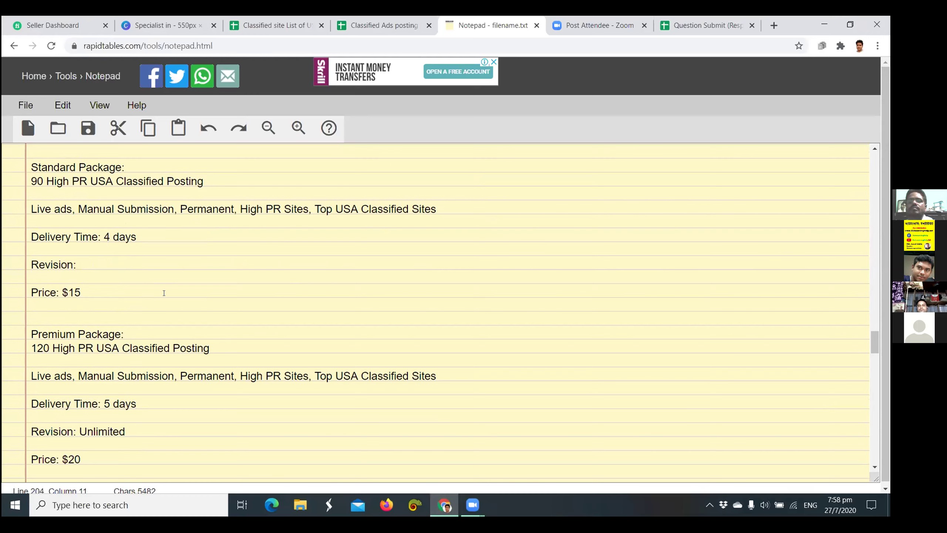
pyautogui.write('0')
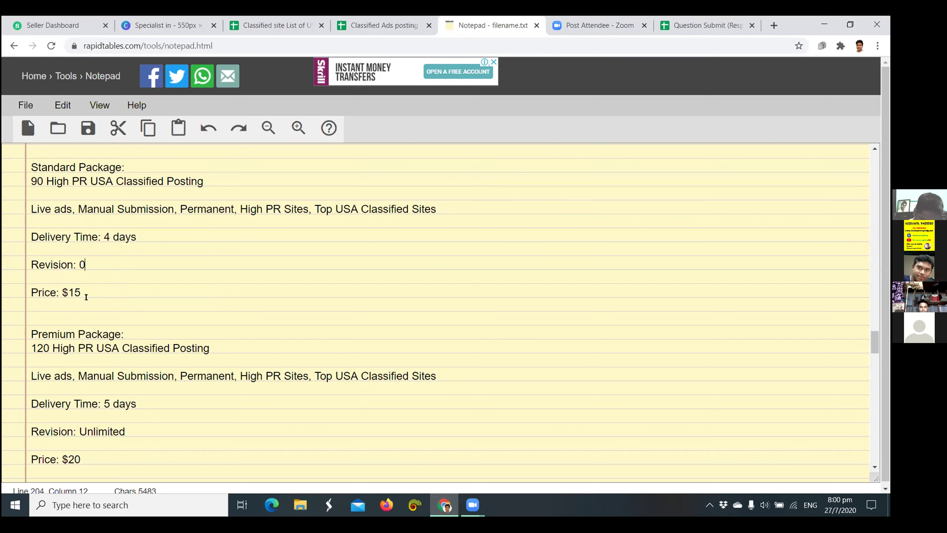
# Compare the posting quantity, delivery time, revision and price of the Basic, Standard and Premium packages
pyautogui.scroll(4, 88, 287)
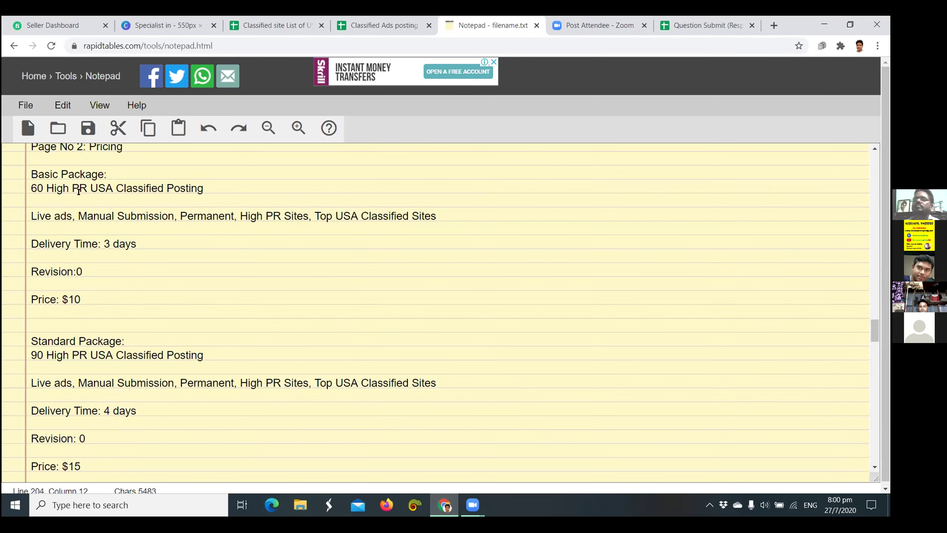
pyautogui.scroll(-1, 140, 368)
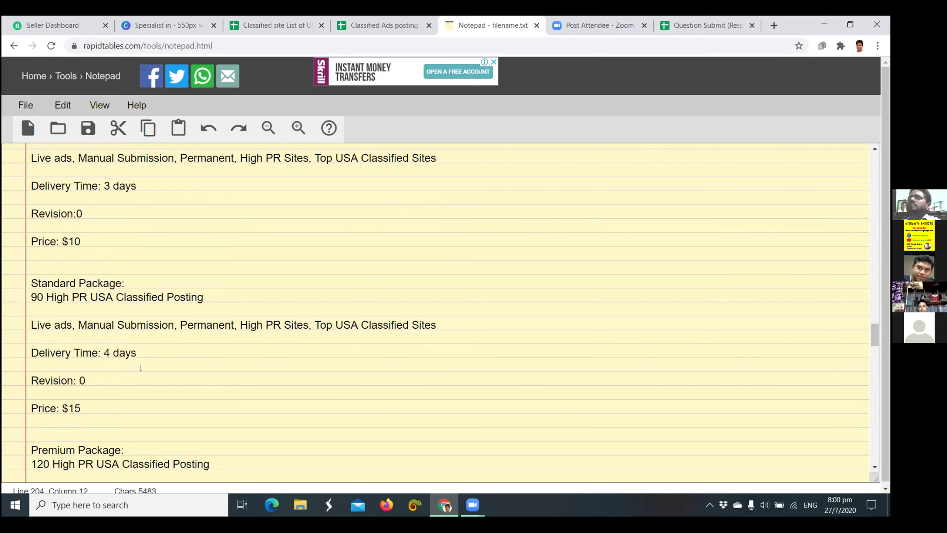
pyautogui.scroll(-2, 164, 369)
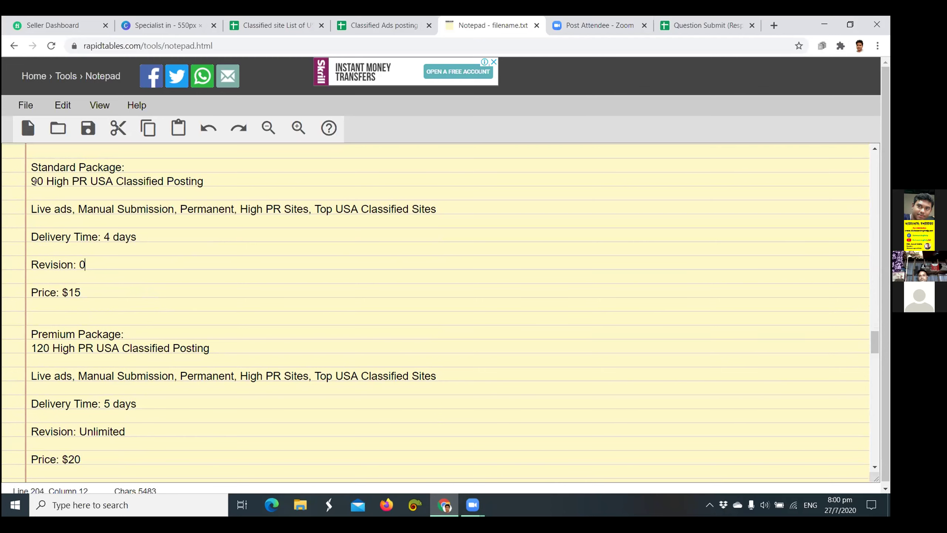
pyautogui.scroll(4, 35, 182)
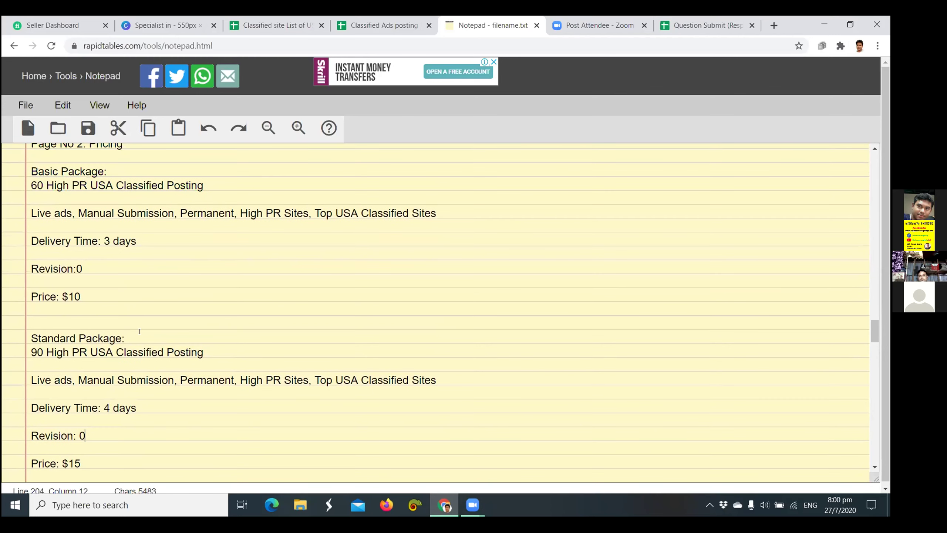
pyautogui.scroll(-4, 90, 368)
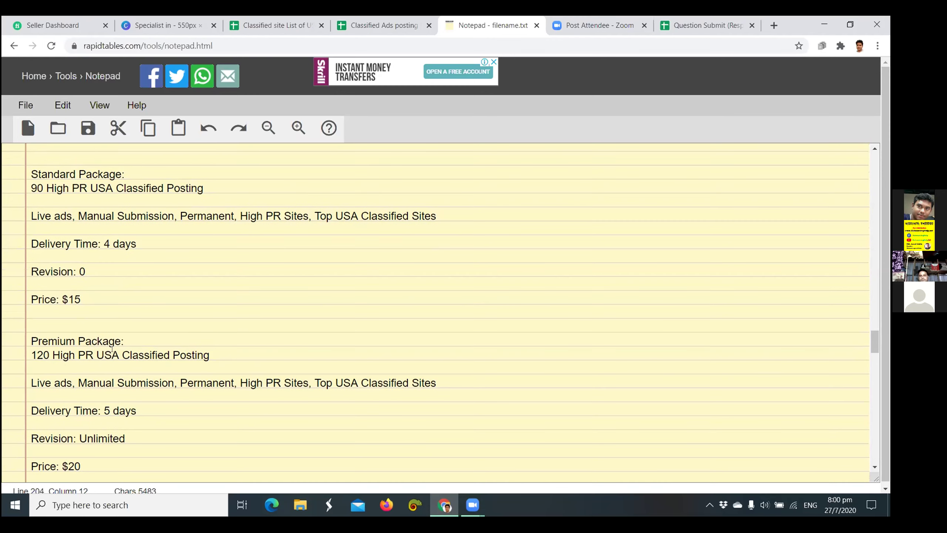
pyautogui.scroll(5, 87, 295)
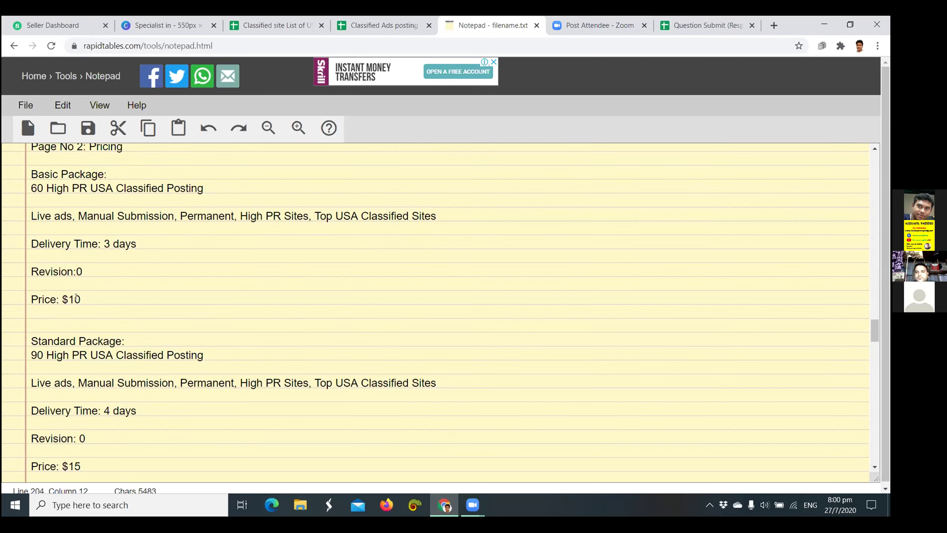
pyautogui.scroll(-1, 128, 295)
pyautogui.scroll(1, 127, 295)
pyautogui.scroll(-2, 127, 295)
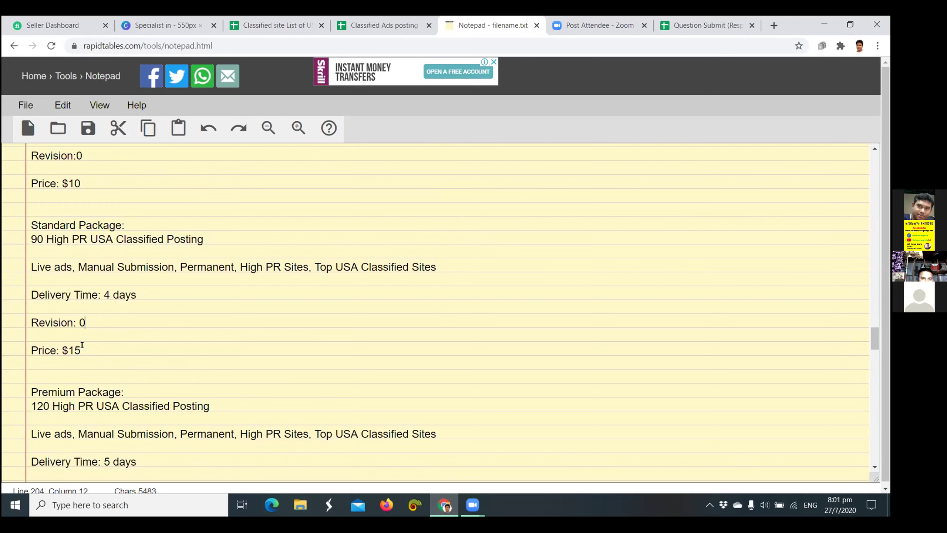
pyautogui.click(81, 350)
pyautogui.scroll(-3, 111, 434)
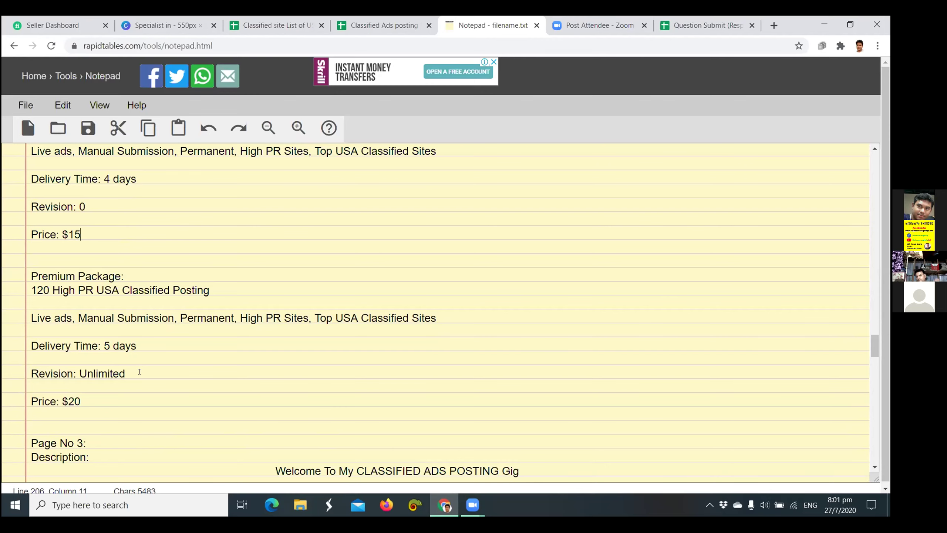
pyautogui.scroll(3, 140, 371)
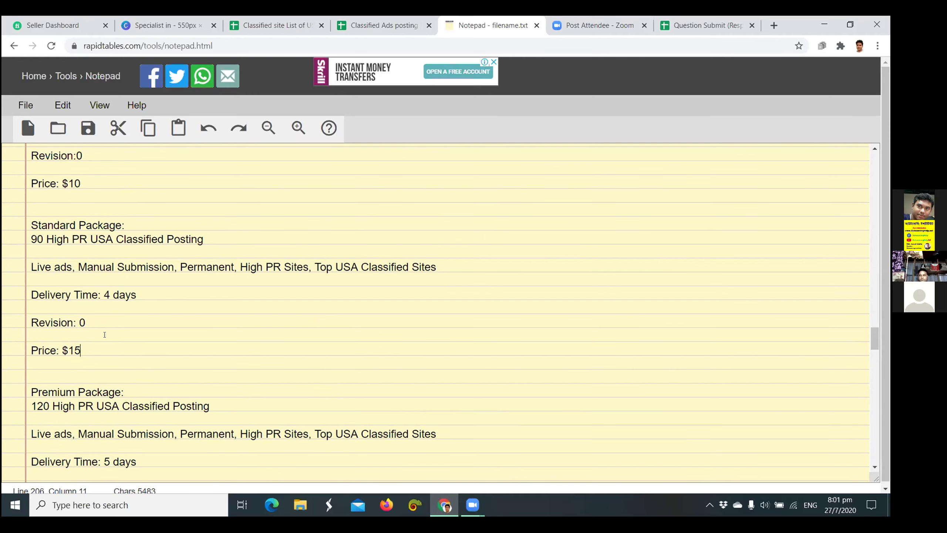
pyautogui.scroll(3, 90, 308)
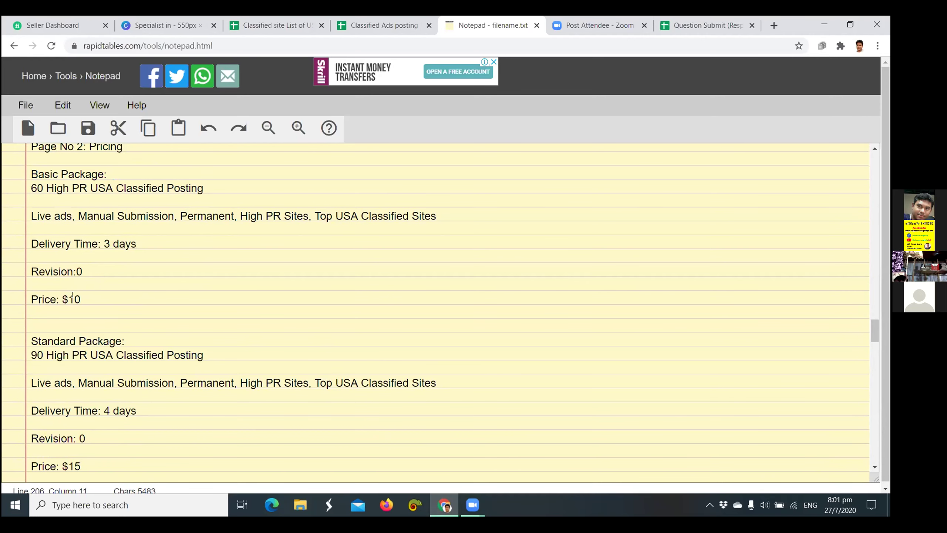
pyautogui.scroll(-3, 22, 271)
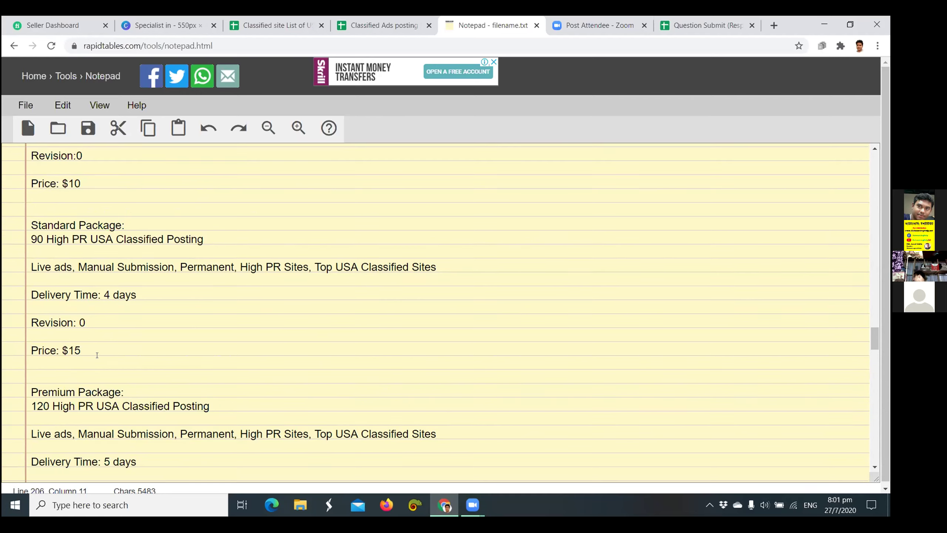
pyautogui.scroll(-1, 161, 387)
pyautogui.scroll(-3, 162, 385)
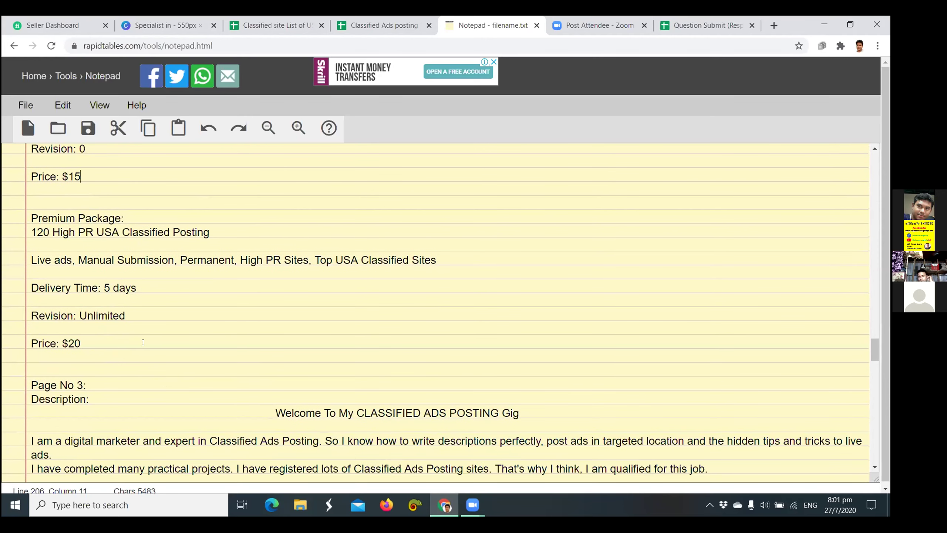
pyautogui.scroll(-1, 148, 339)
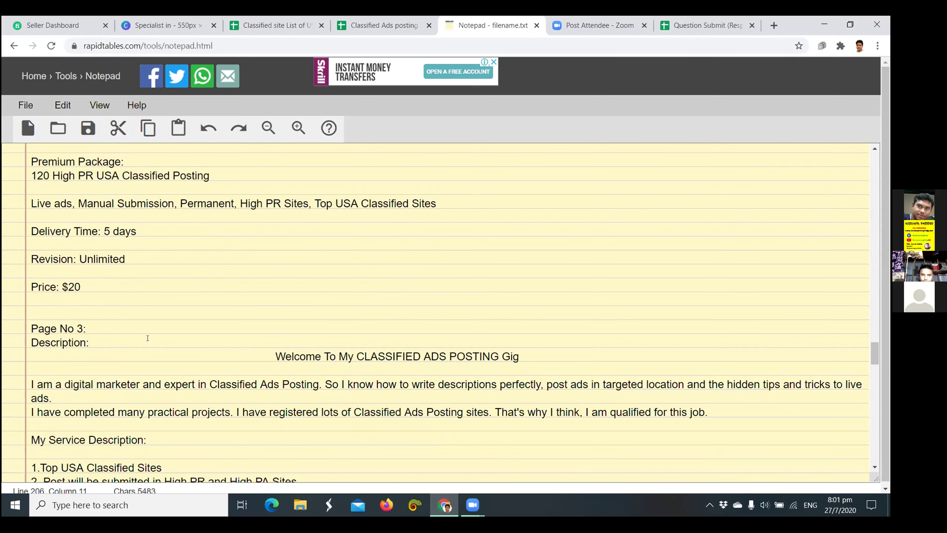
# Copy "Ads will be 100% live" from item 3 of My Service Description and delete it there
pyautogui.scroll(-3, 147, 339)
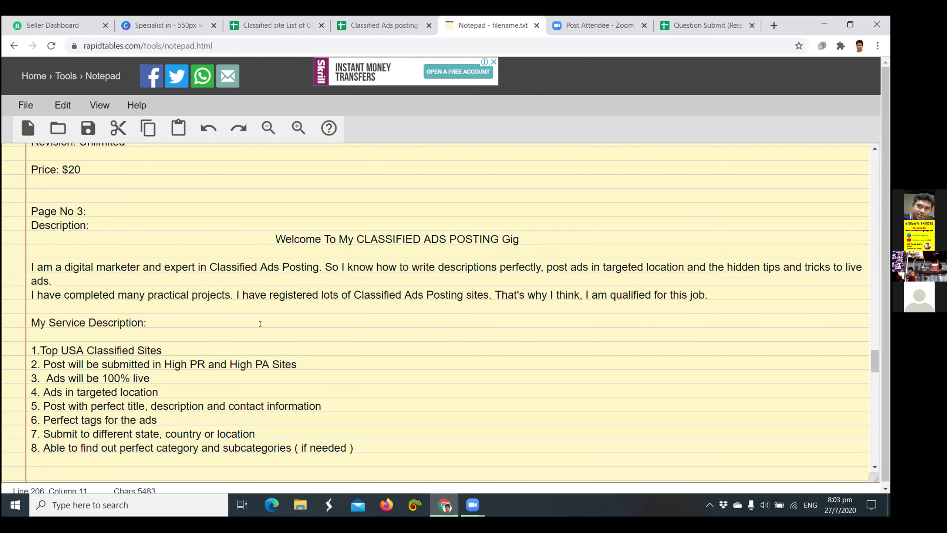
pyautogui.scroll(-1, 236, 332)
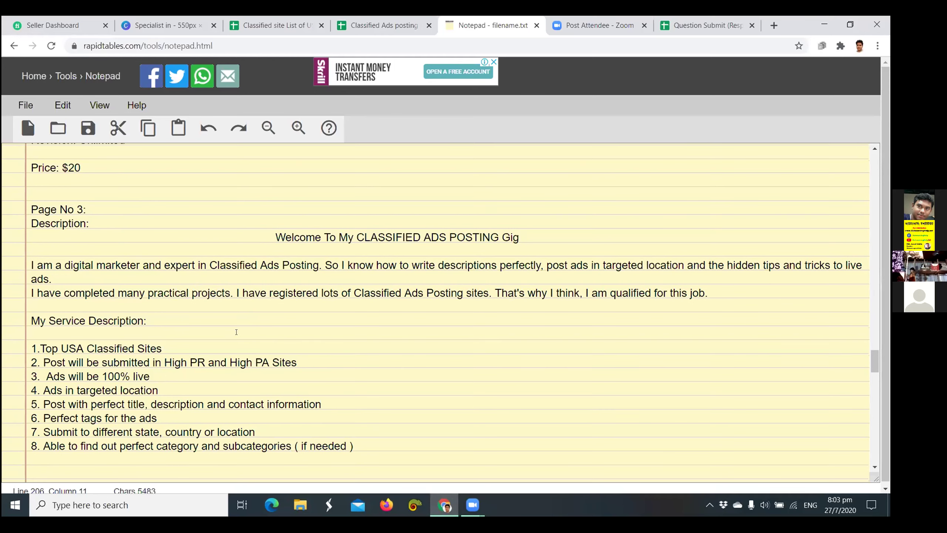
pyautogui.scroll(-3, 87, 413)
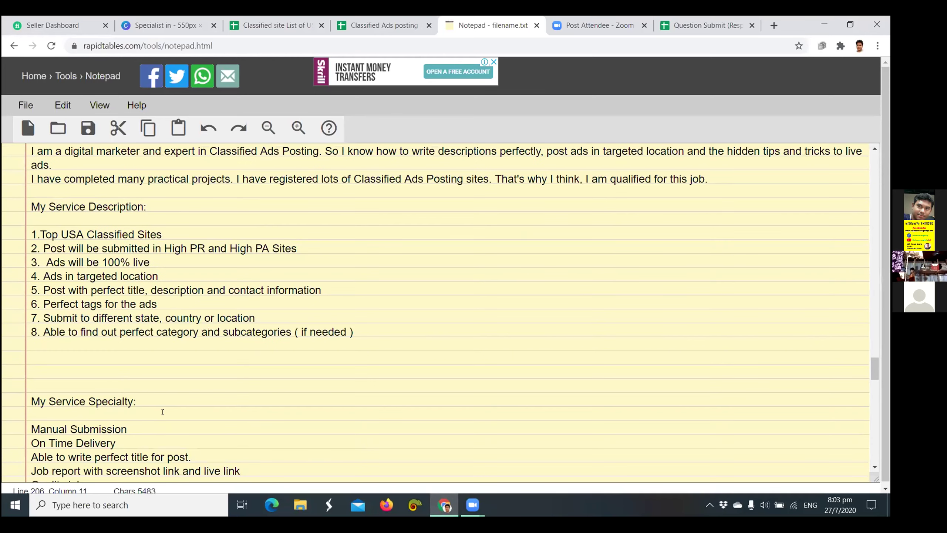
pyautogui.scroll(-3, 162, 412)
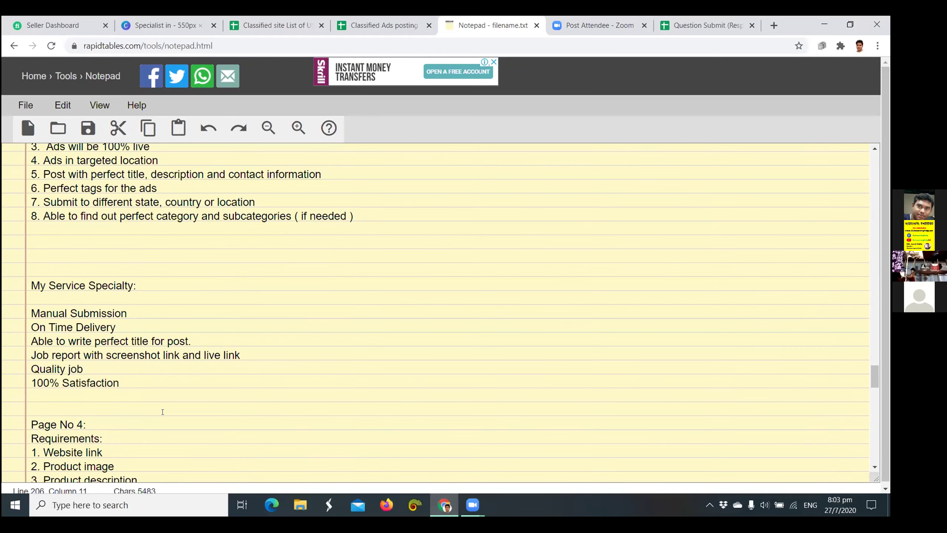
pyautogui.scroll(2, 162, 412)
pyautogui.scroll(2, 163, 412)
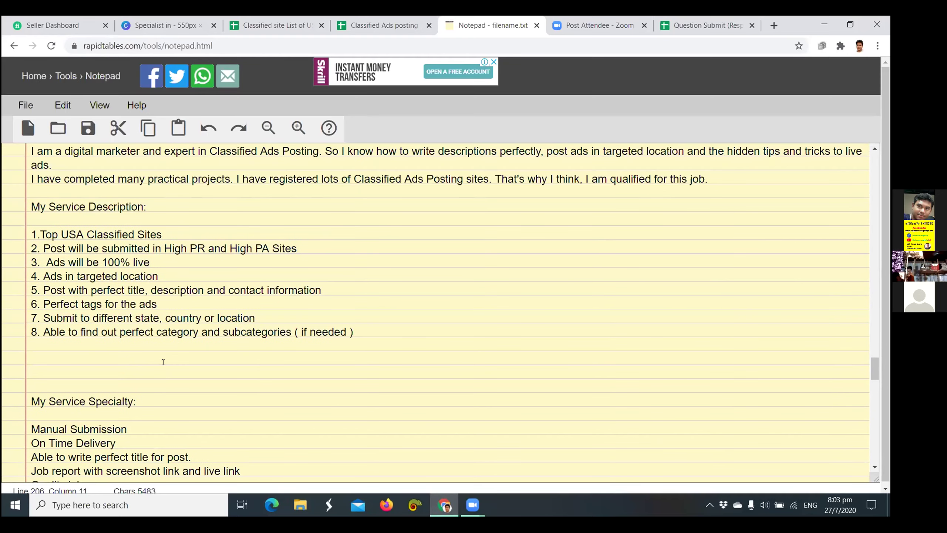
pyautogui.moveTo(42, 262); pyautogui.dragTo(149, 259)
pyautogui.hotkey('ctrl', 'c')
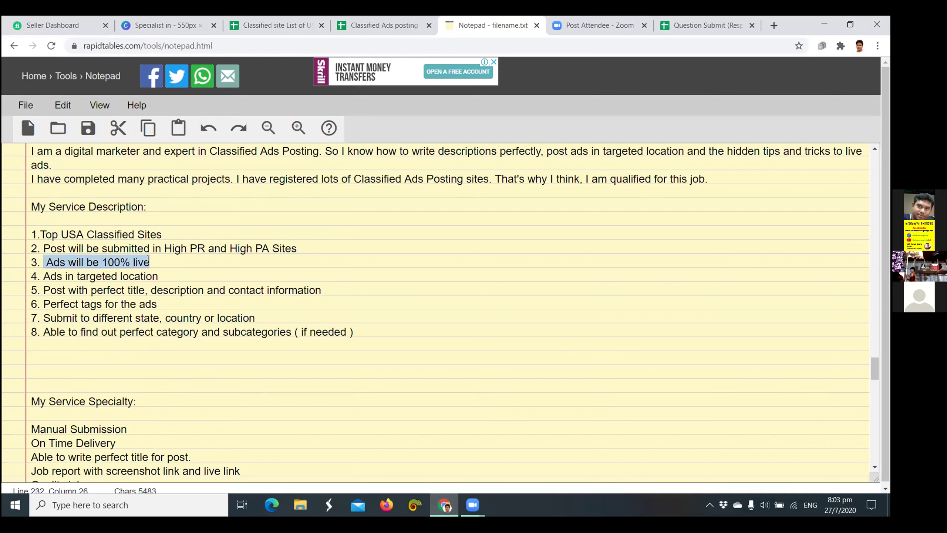
pyautogui.press('BackSpace')
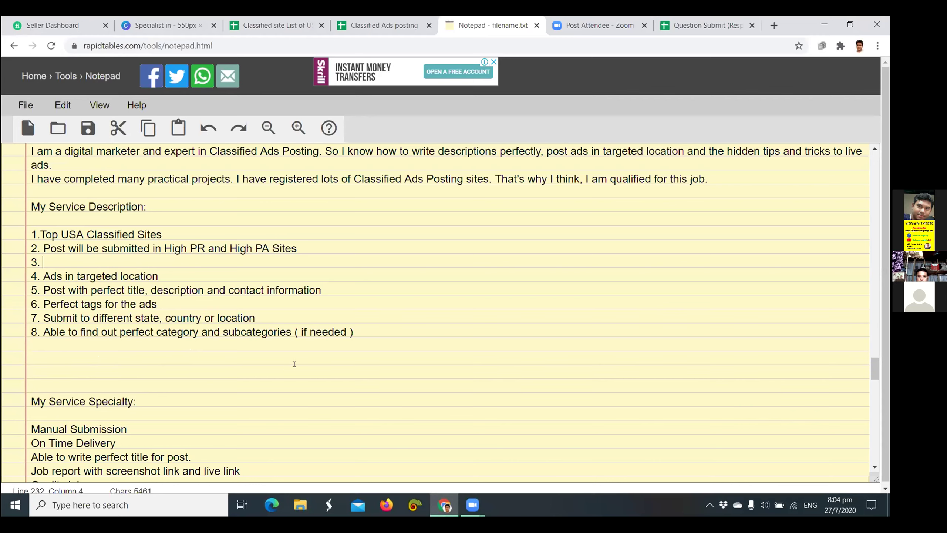
# Delete "( if needed )" from the end of item 8 in My Service Description
pyautogui.click(353, 331)
pyautogui.press('BackSpace')
pyautogui.press('BackSpace')
pyautogui.press('BackSpace')
pyautogui.press('BackSpace')
pyautogui.press('BackSpace')
pyautogui.press('BackSpace')
pyautogui.press('BackSpace')
pyautogui.press('BackSpace')
pyautogui.press('BackSpace')
pyautogui.press('BackSpace')
pyautogui.press('BackSpace')
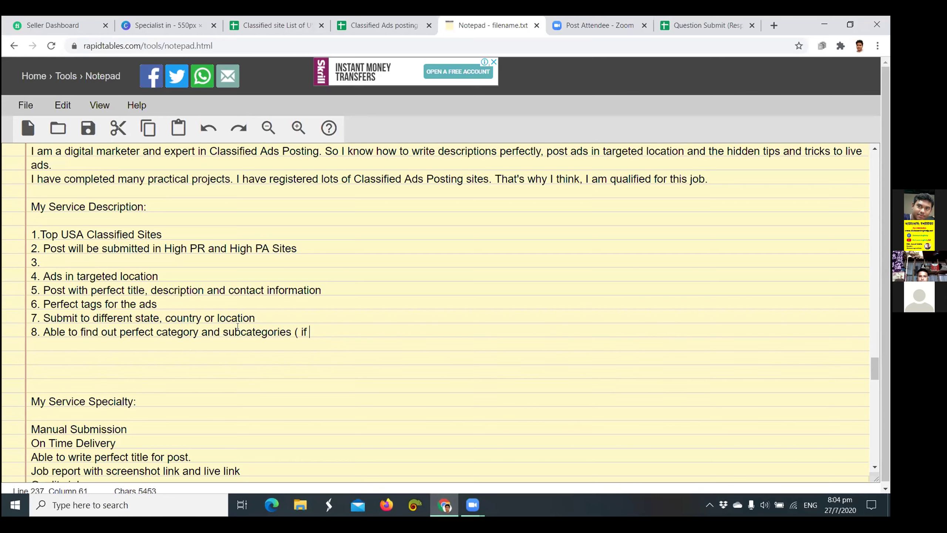
pyautogui.press('BackSpace')
pyautogui.press('BackSpace')
pyautogui.press('BackSpace')
# Paste "Ads will be 100% live" on the empty line below "100% Satisfaction" in My Service Specialty
pyautogui.scroll(-5, 217, 393)
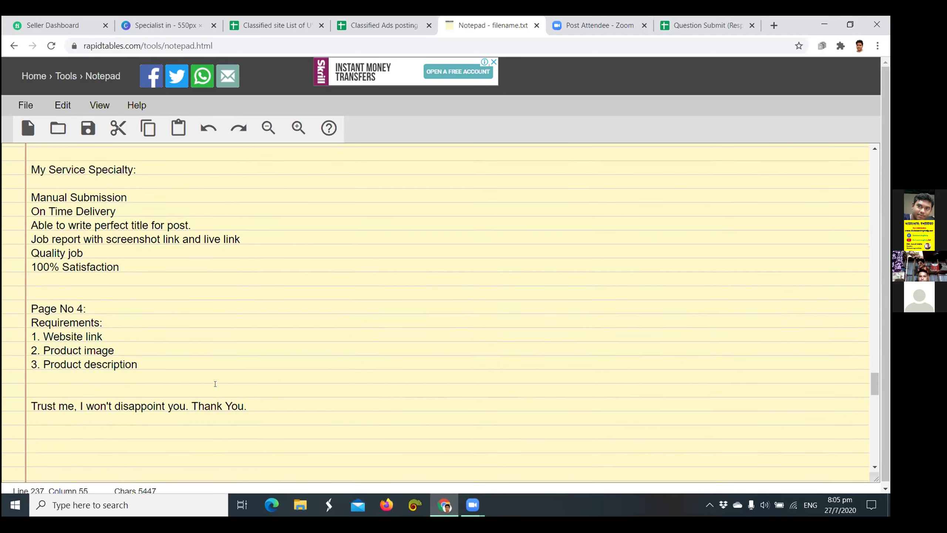
pyautogui.scroll(2, 42, 398)
pyautogui.click(38, 390)
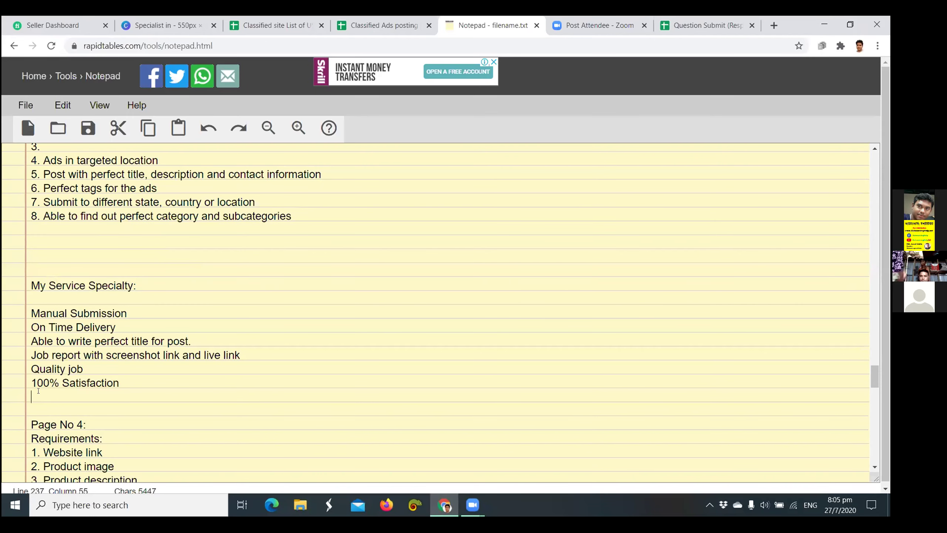
pyautogui.hotkey('ctrl', 'v')
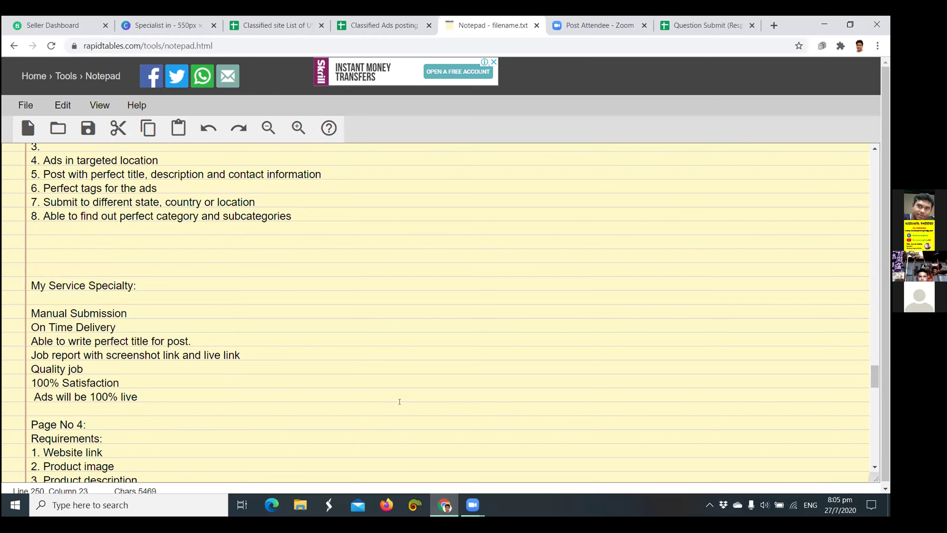
# Switch to the Canva gig banner design and change the purple background of page 2 to the blue #547df6
pyautogui.scroll(-5, 396, 399)
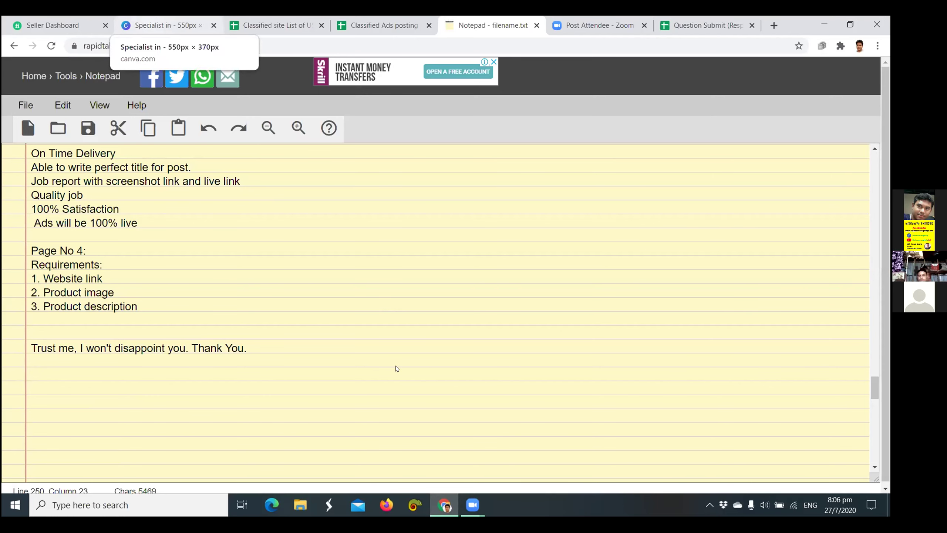
pyautogui.hotkey('ctrl', '2')
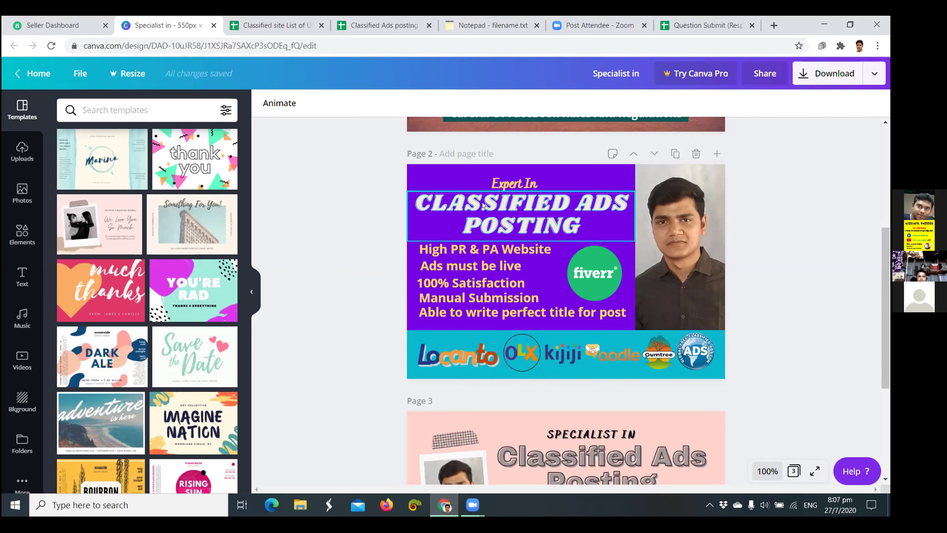
pyautogui.click(435, 168)
pyautogui.click(268, 102)
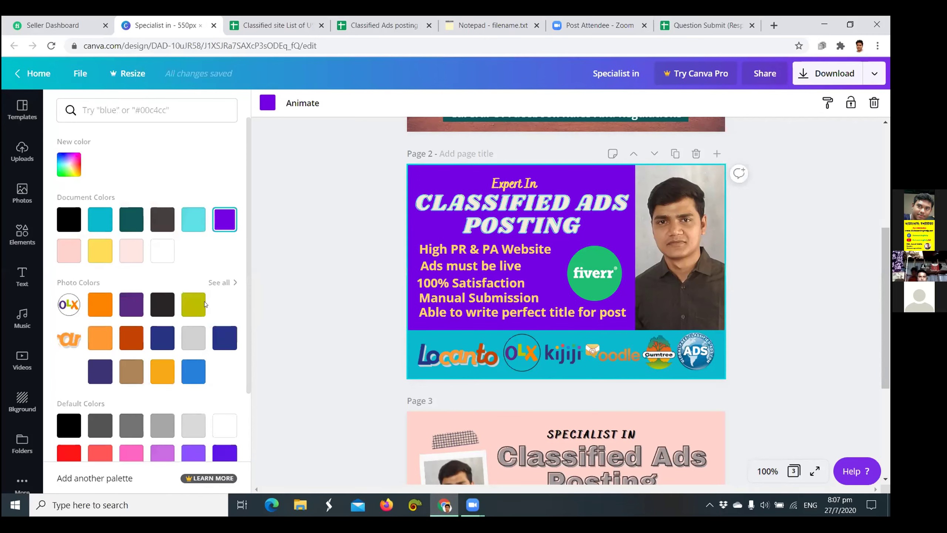
pyautogui.scroll(-2, 205, 302)
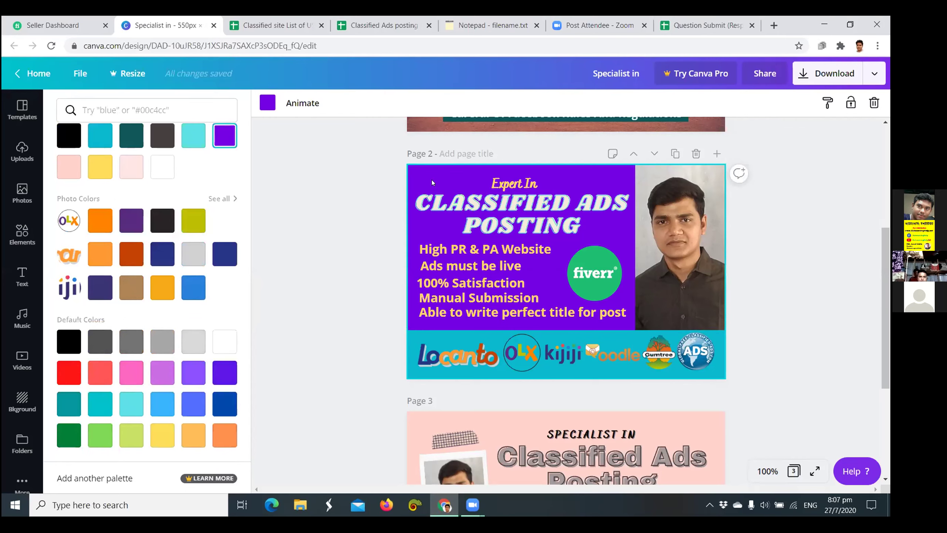
pyautogui.scroll(2, 71, 163)
pyautogui.click(72, 164)
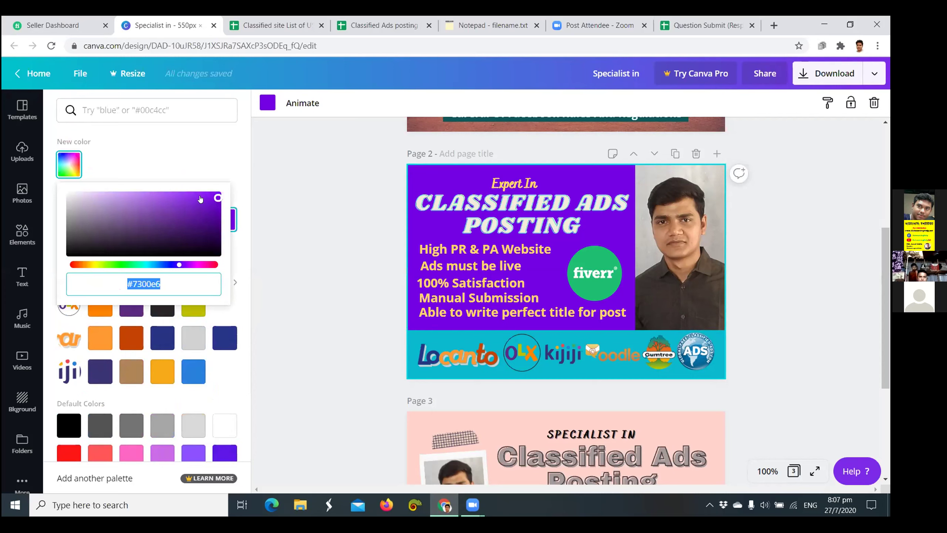
pyautogui.click(203, 194)
pyautogui.click(193, 195)
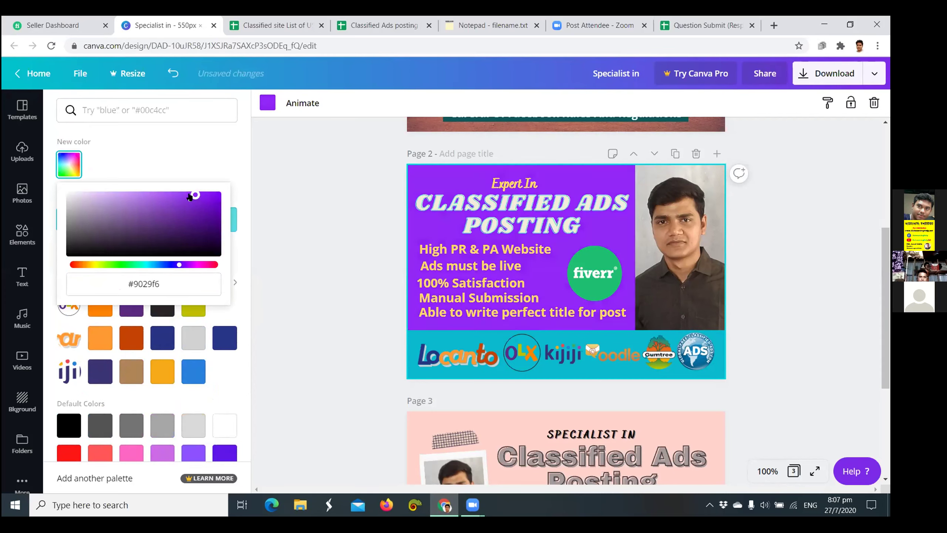
pyautogui.click(185, 194)
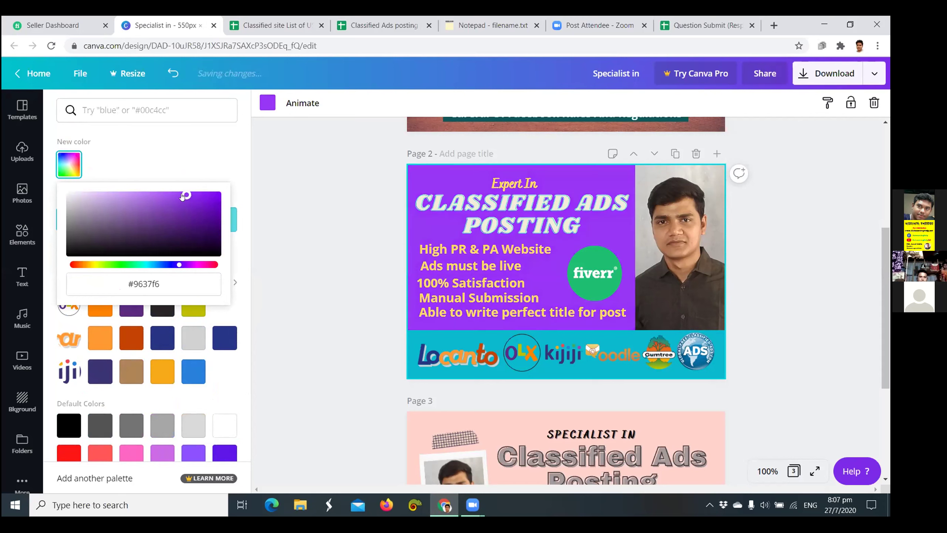
pyautogui.click(179, 195)
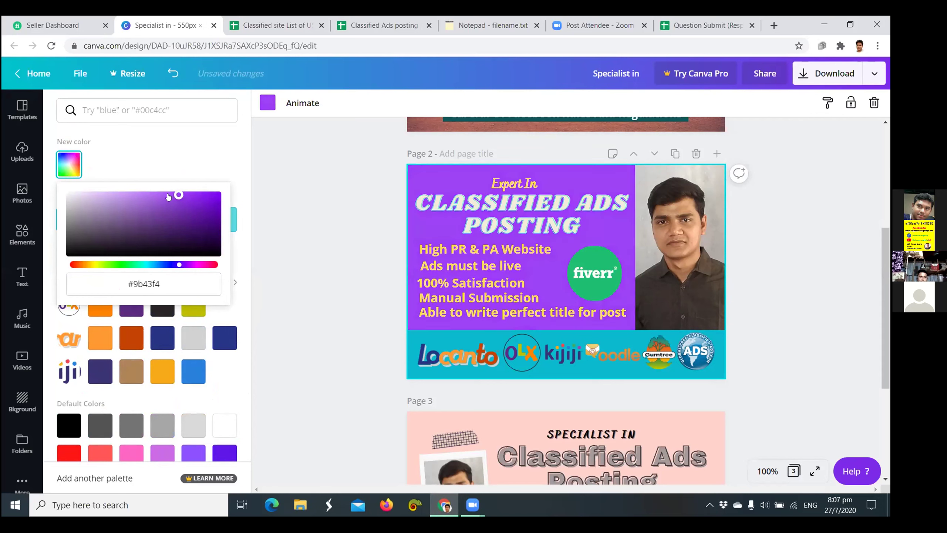
pyautogui.click(168, 194)
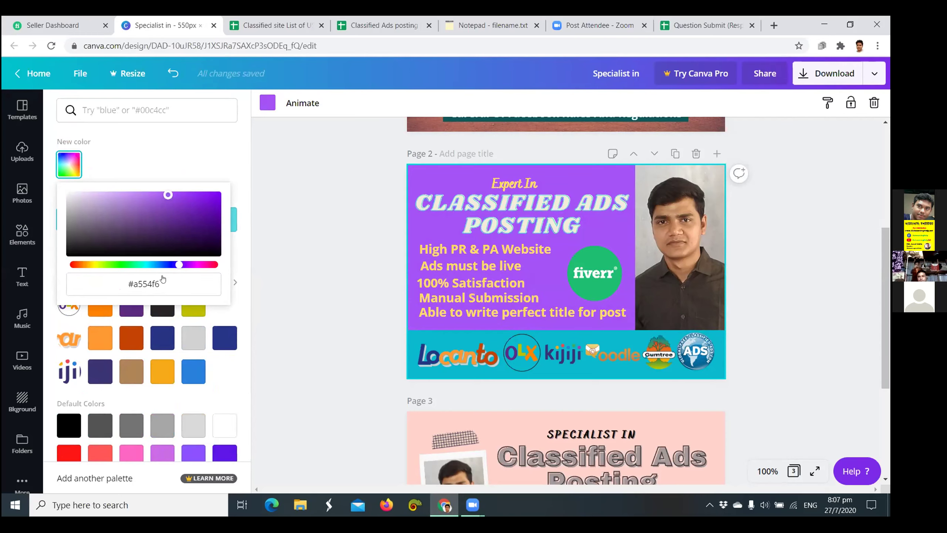
pyautogui.click(161, 264)
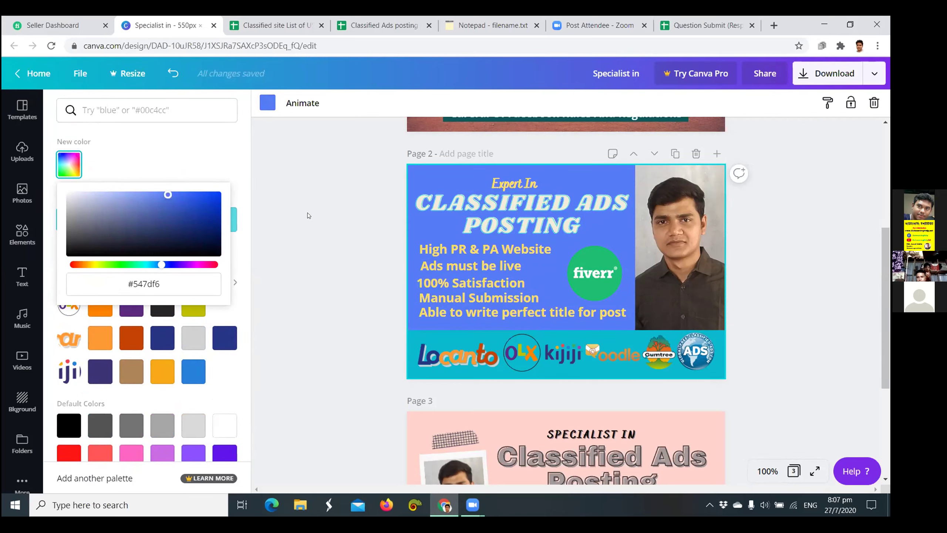
pyautogui.click(550, 441)
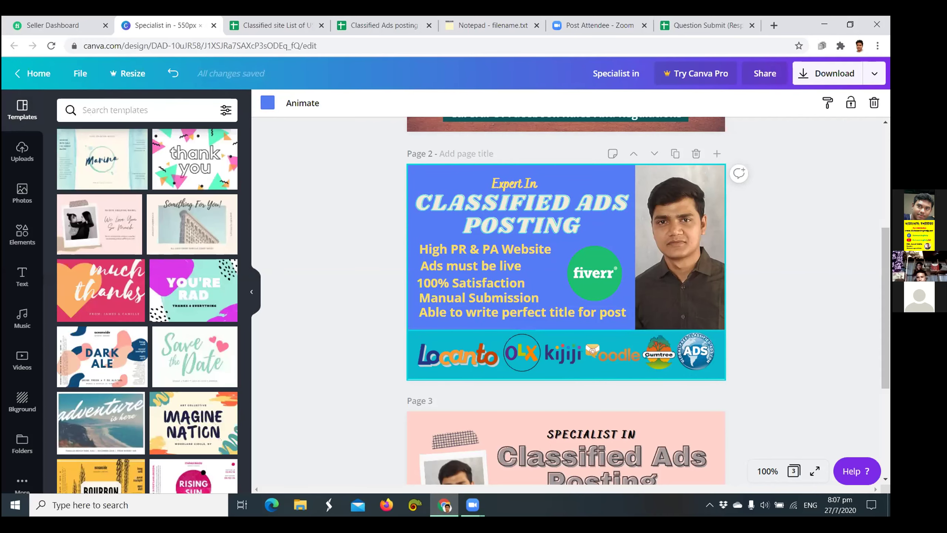
# Recolour the turquoise bar behind the site logos on page 2 with the blue from the photo colors
pyautogui.click(563, 365)
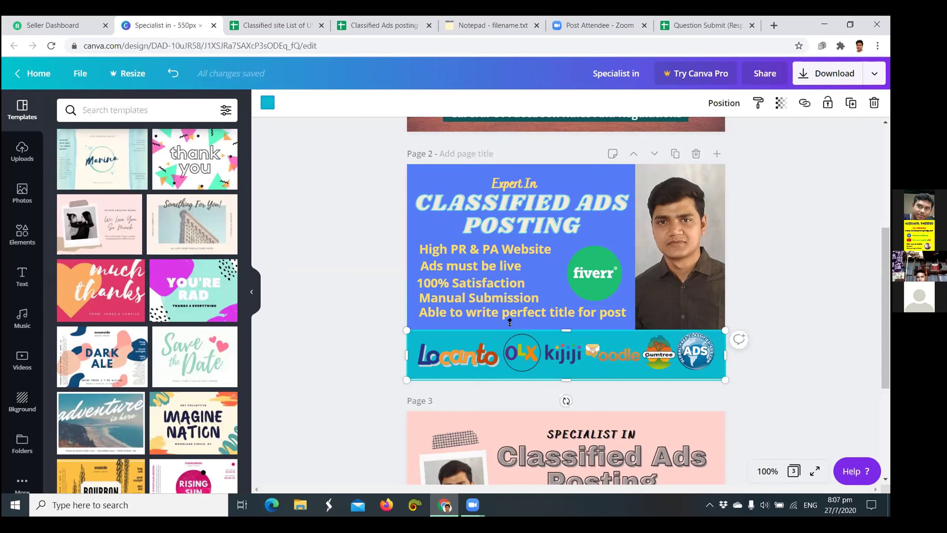
pyautogui.click(267, 103)
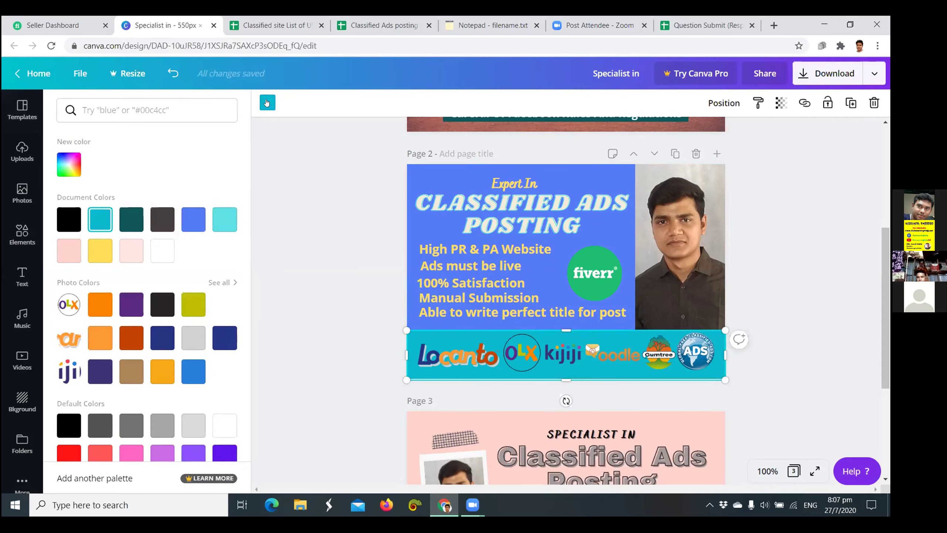
pyautogui.click(190, 371)
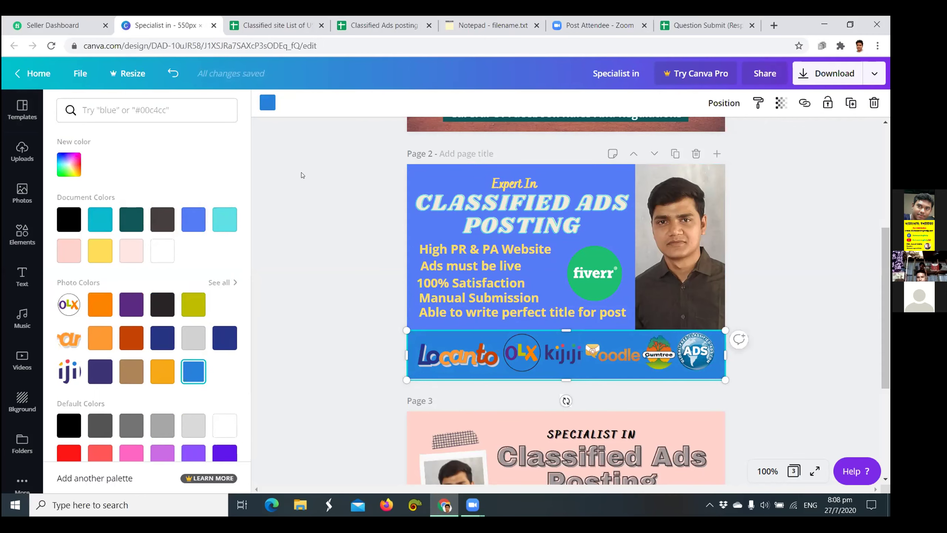
pyautogui.press('Escape')
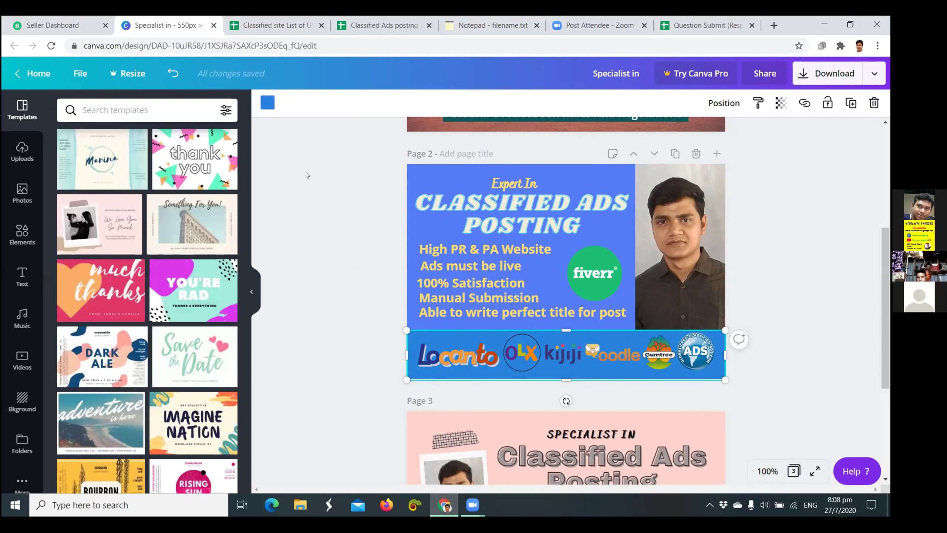
pyautogui.press('Escape')
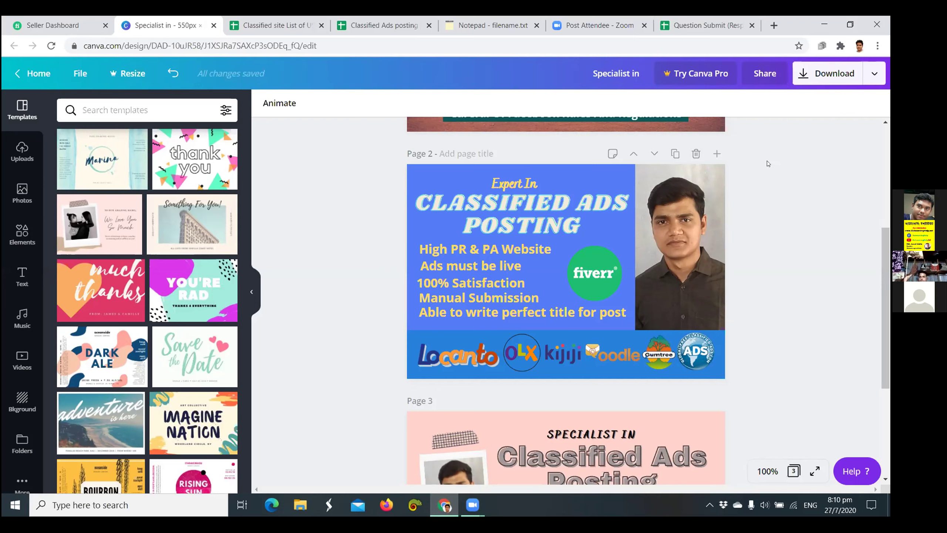
# View the Classified site List of USA and the Classified Ads posting Report for Waltonbd, and select the first live link in the report
pyautogui.click(273, 26)
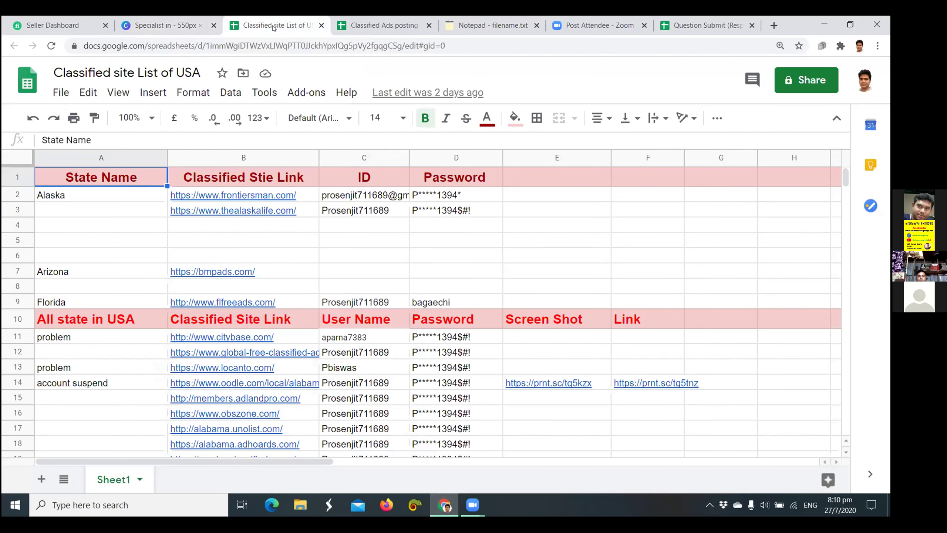
pyautogui.hotkey('ctrl', 'Tab')
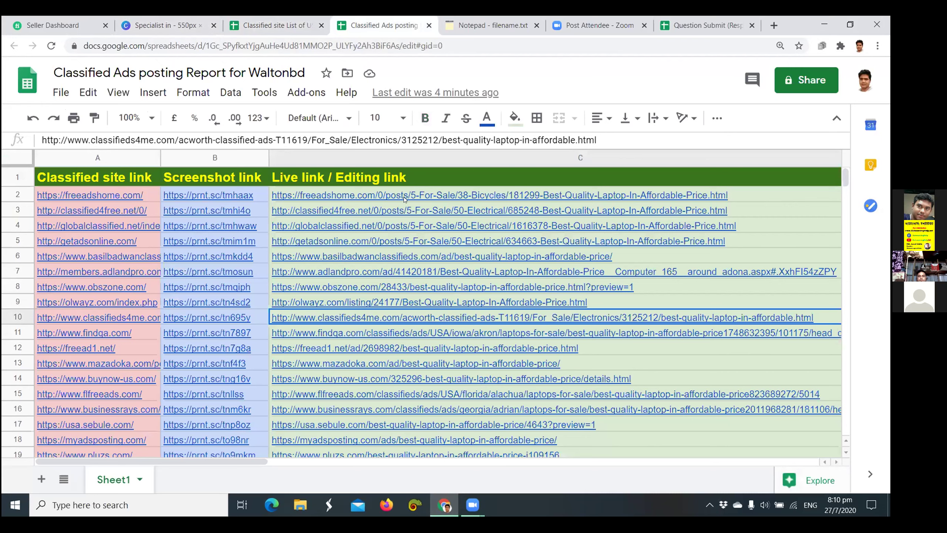
pyautogui.moveTo(404, 197)
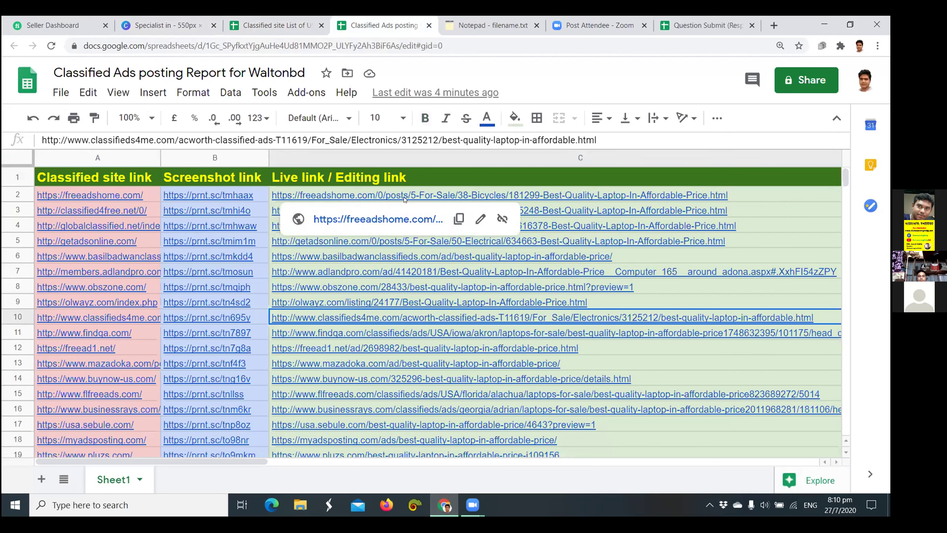
pyautogui.click(405, 198)
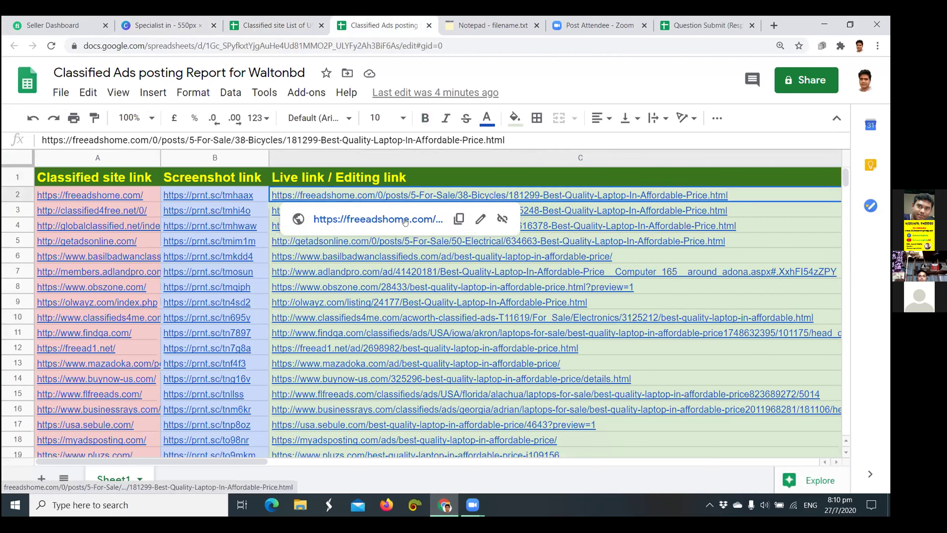
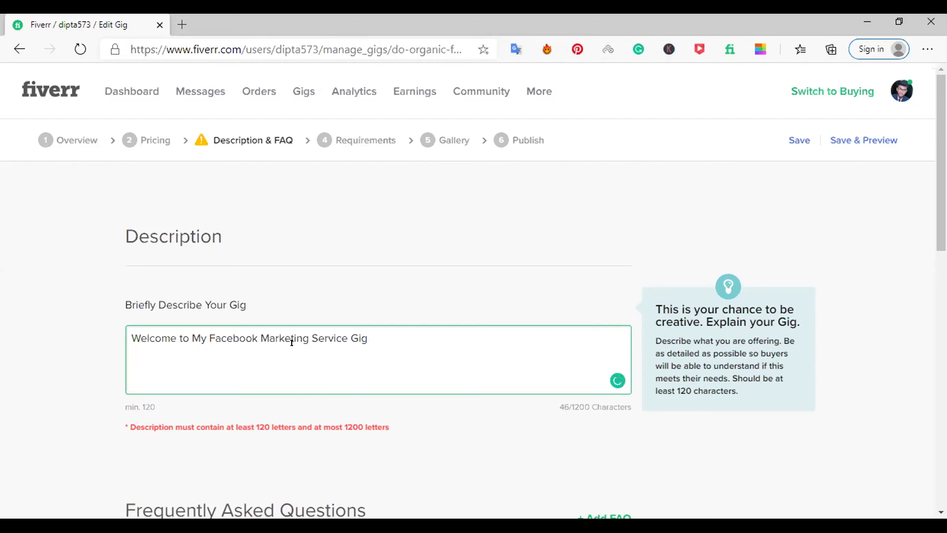
# Below the welcome line of the gig description, write "Facebook is the most powerful Social Media in the current world."
pyautogui.write('Faceboo')
pyautogui.write('k is  the most powerfu')
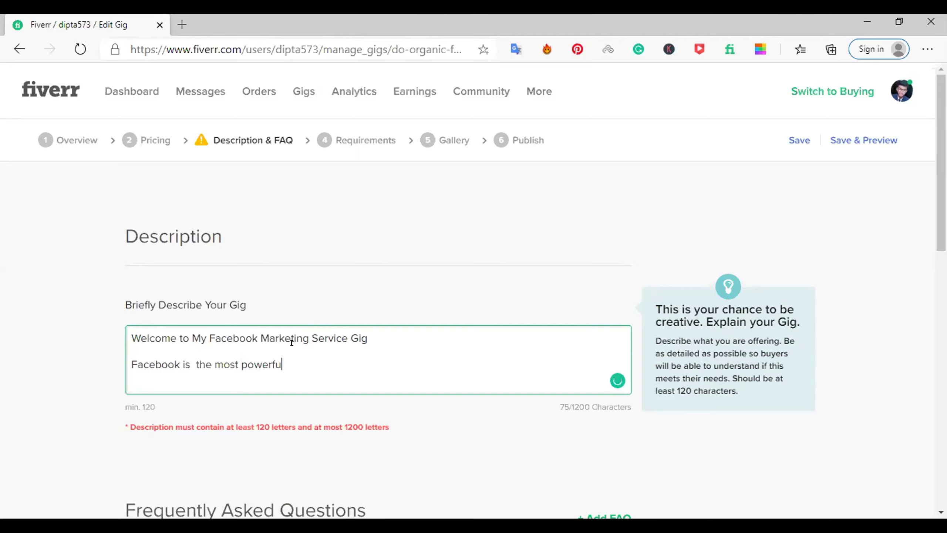
pyautogui.write('l Social Media')
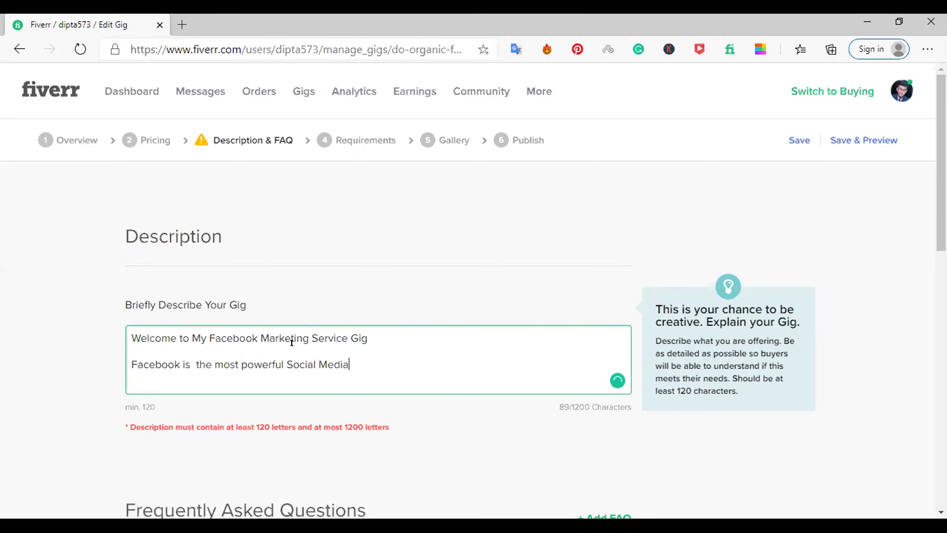
pyautogui.write('in the current world')
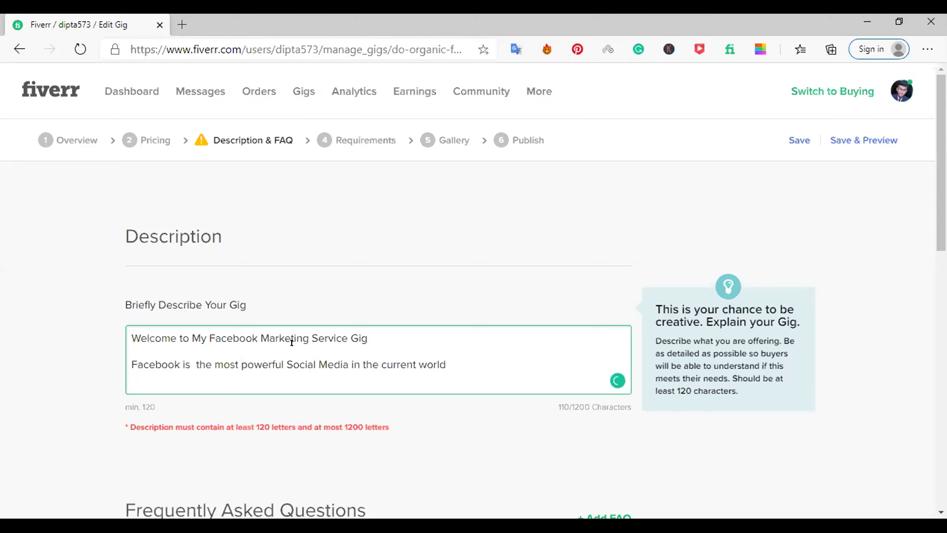
pyautogui.write('.')
# Continue the gig description with "If we can post an ad in this media it will reach to Millions of active audience within a minute."
pyautogui.write('If we')
pyautogui.write('can post an ad in')
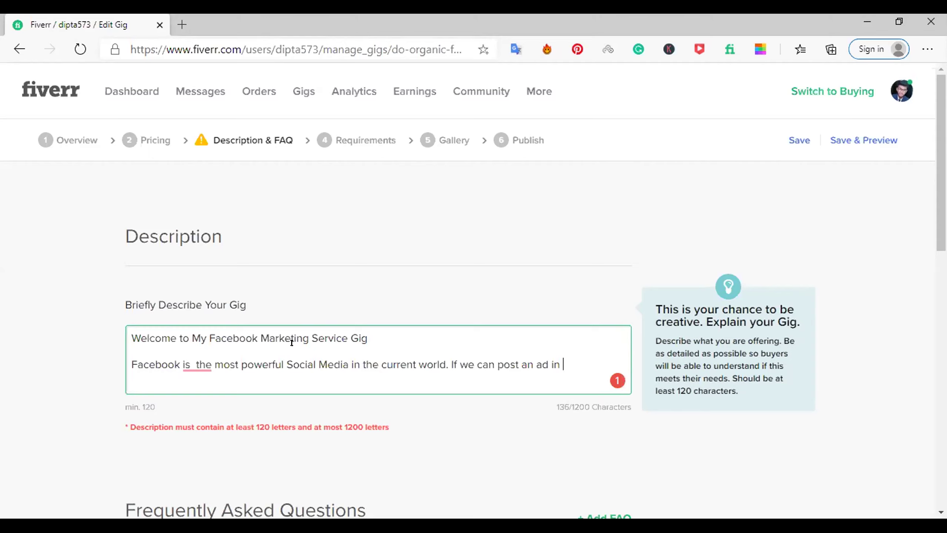
pyautogui.write('th')
pyautogui.write('is media it will')
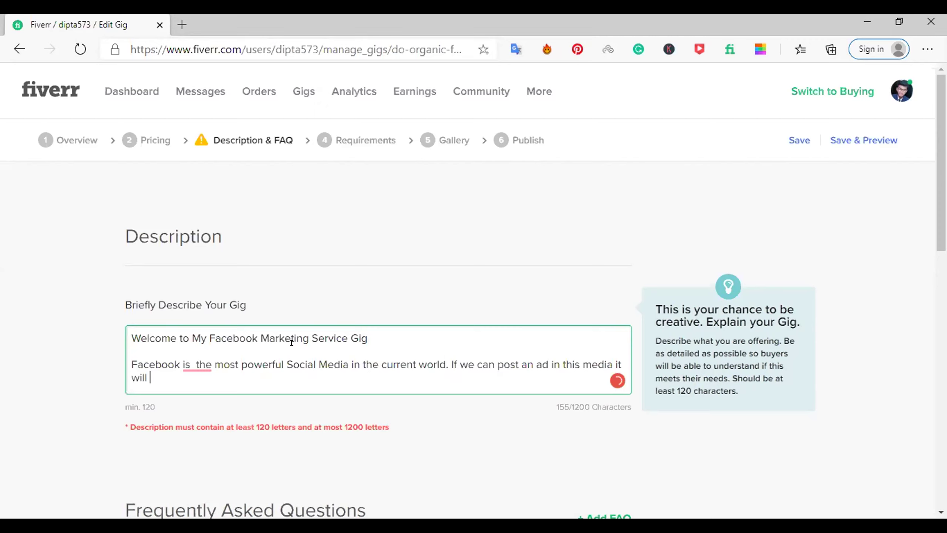
pyautogui.write('reach to Millions of active audience with')
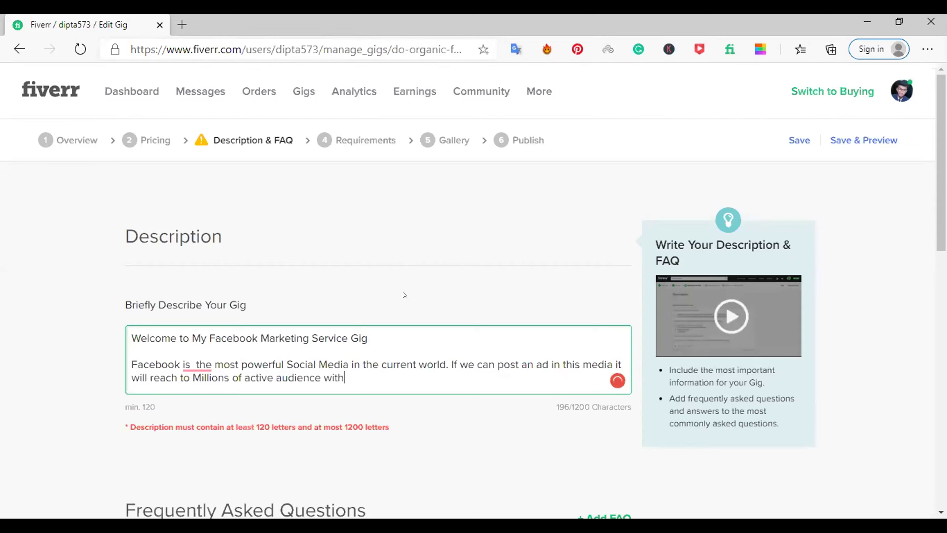
pyautogui.write('in a minute.')
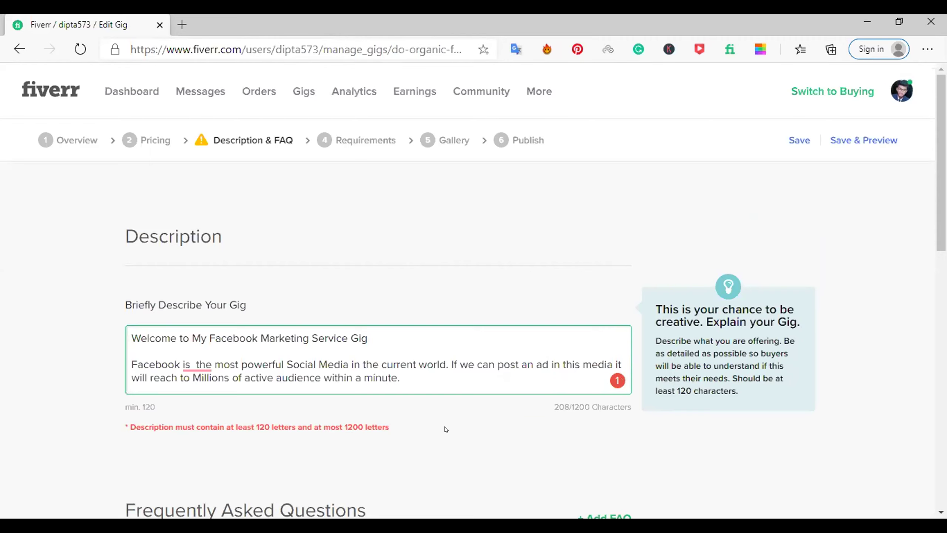
# Check the Description & FAQ page without adding any FAQ, save it and continue to the next stage of the gig
pyautogui.scroll(-5, 444, 431)
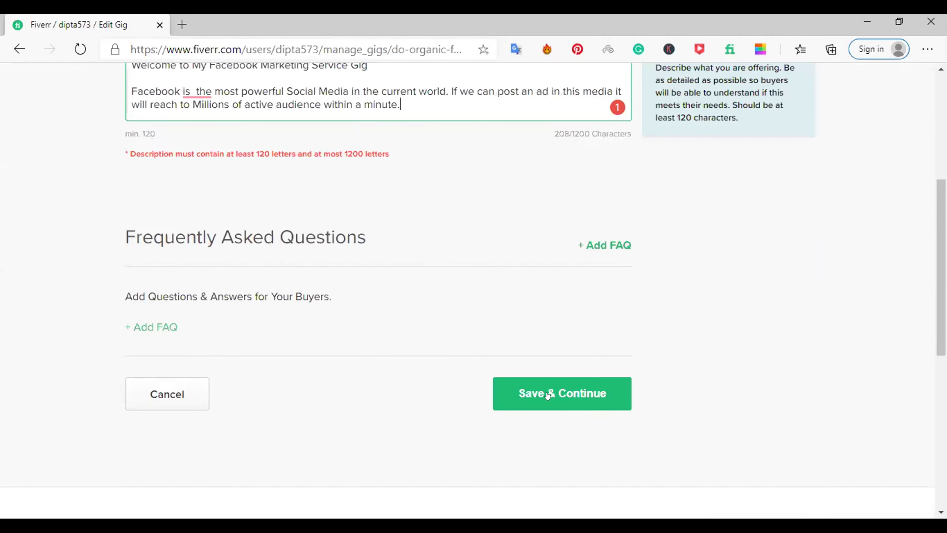
pyautogui.scroll(-3, 547, 394)
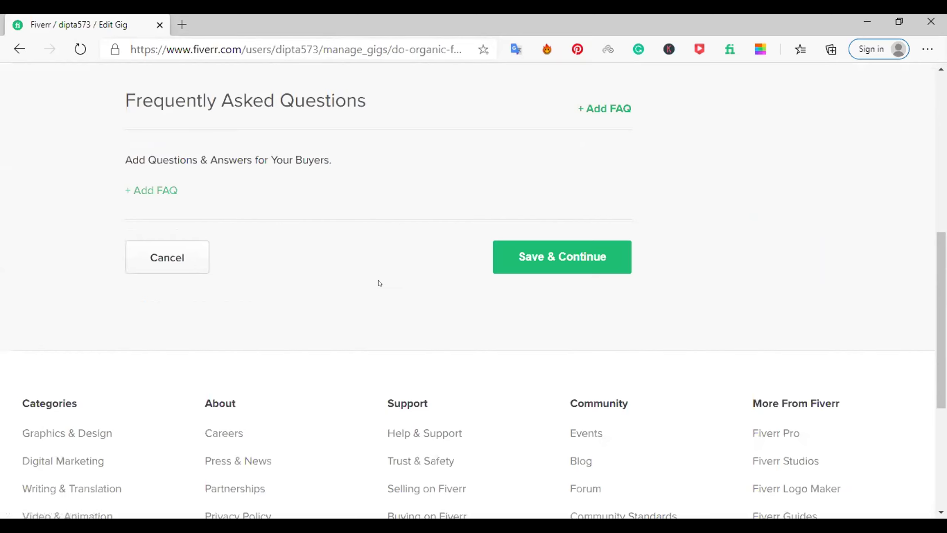
pyautogui.scroll(3, 379, 283)
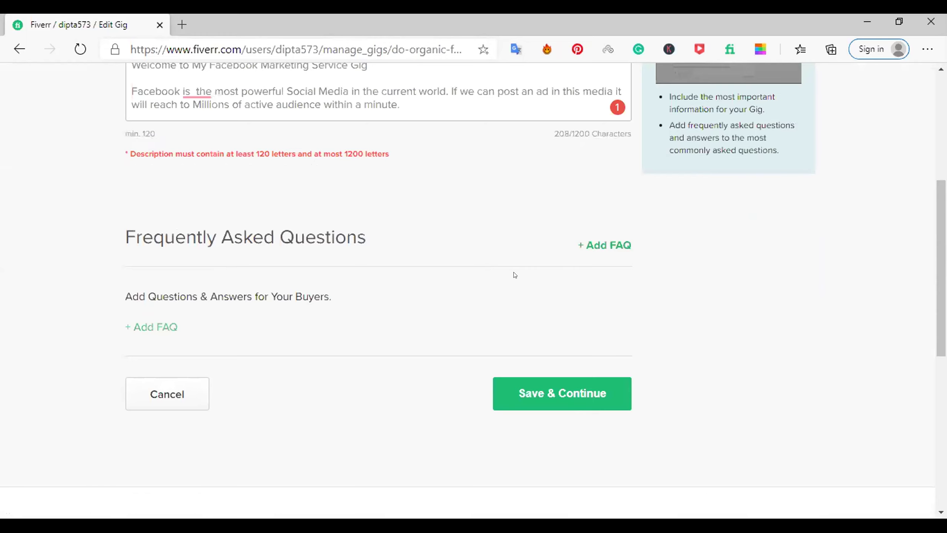
pyautogui.scroll(2, 507, 278)
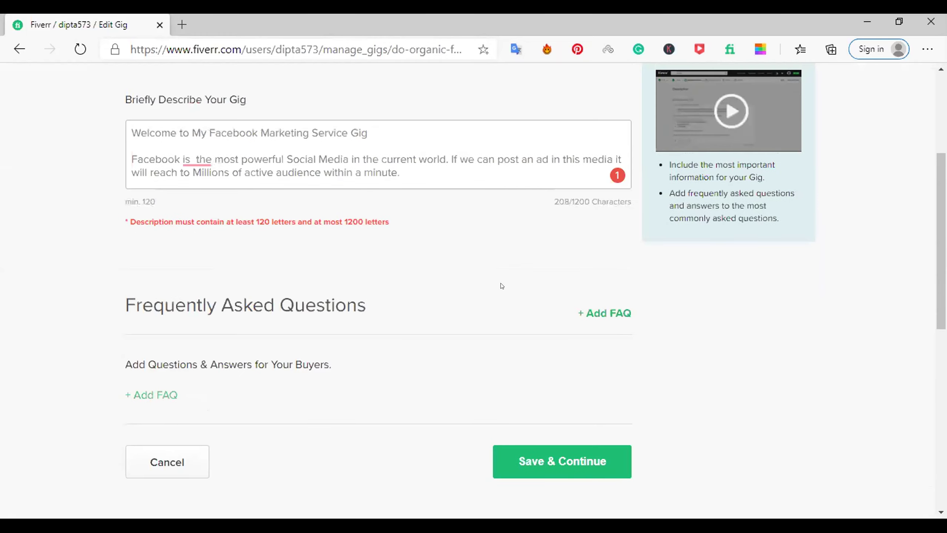
pyautogui.scroll(3, 496, 283)
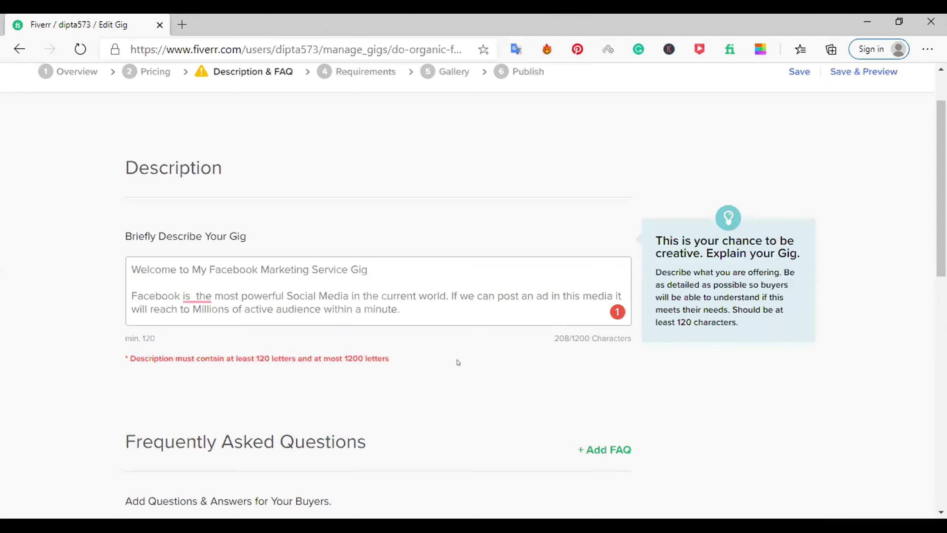
pyautogui.scroll(-3, 458, 350)
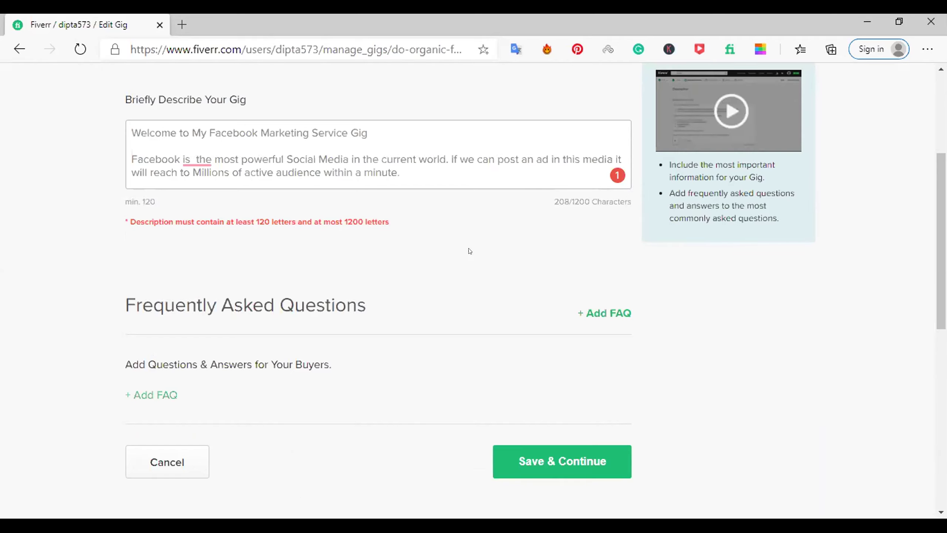
pyautogui.click(536, 461)
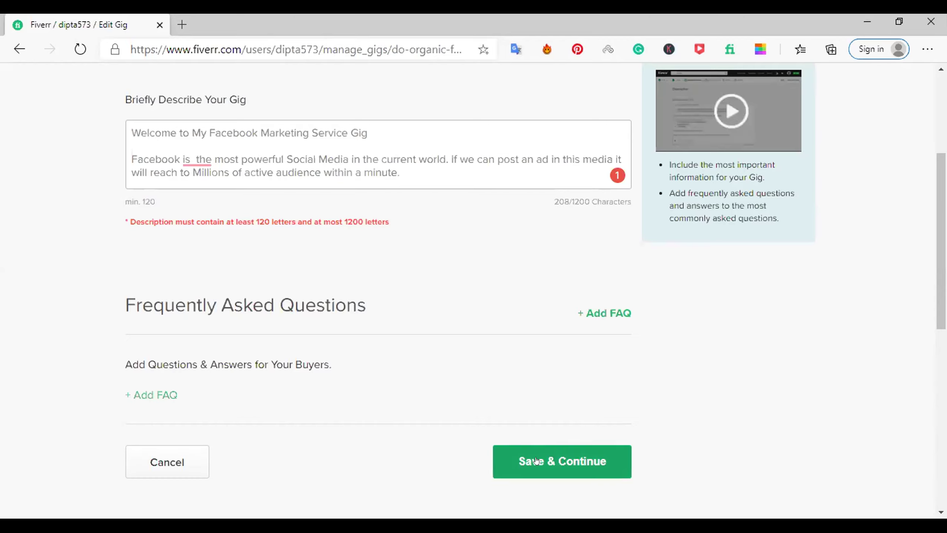
# Try again to save the Facebook marketing gig's description and continue, and check the Description & FAQ page
pyautogui.click(535, 459)
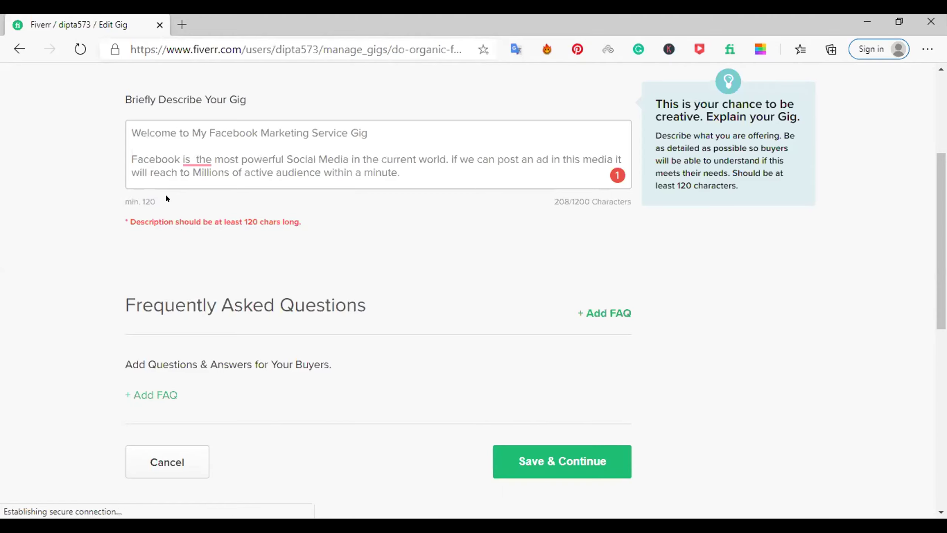
pyautogui.scroll(-1, 516, 198)
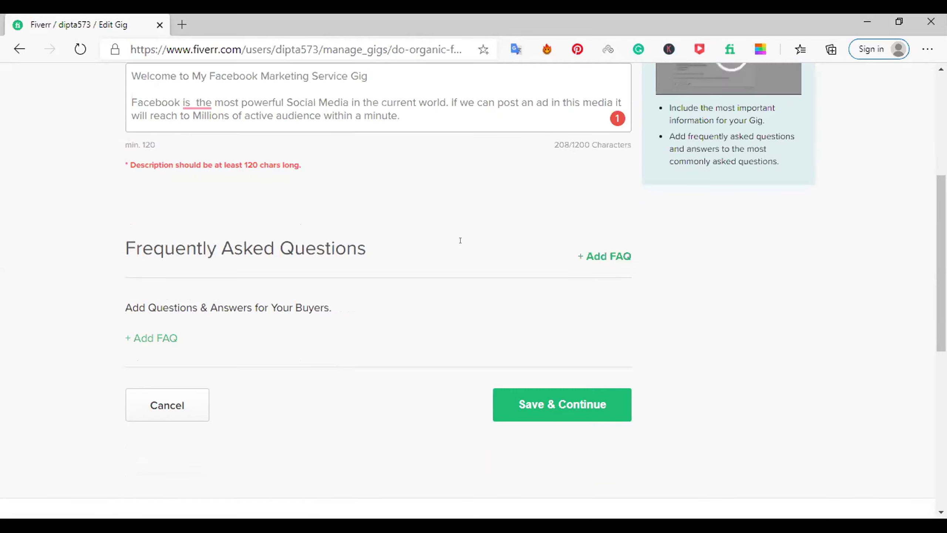
pyautogui.scroll(5, 479, 220)
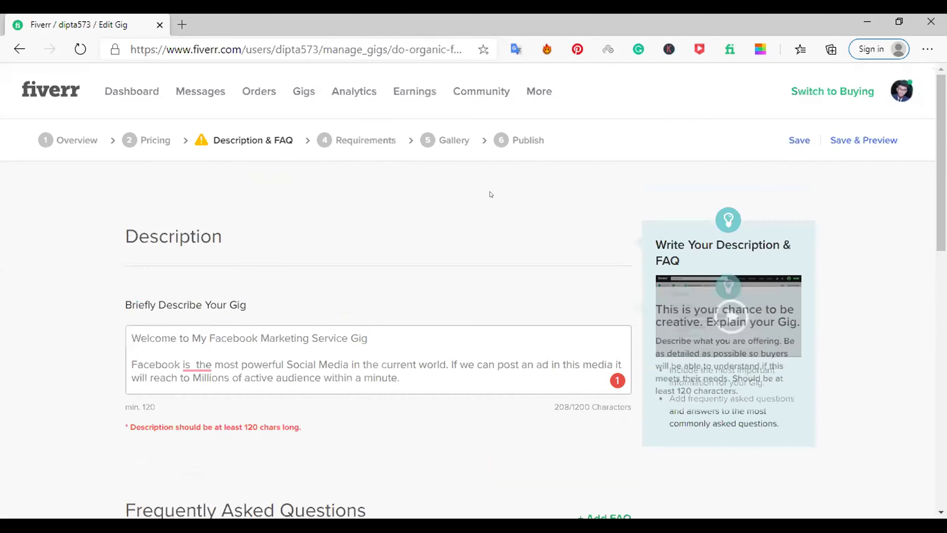
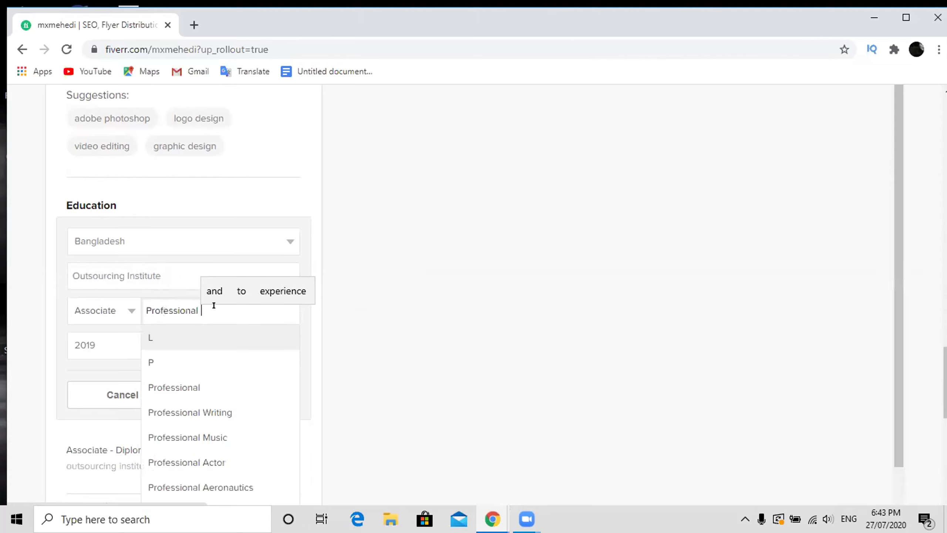
# Set the major of the profile's education entry to "Professional Diploma In Digital Marketing" and update the entry
pyautogui.scroll(-1, 214, 305)
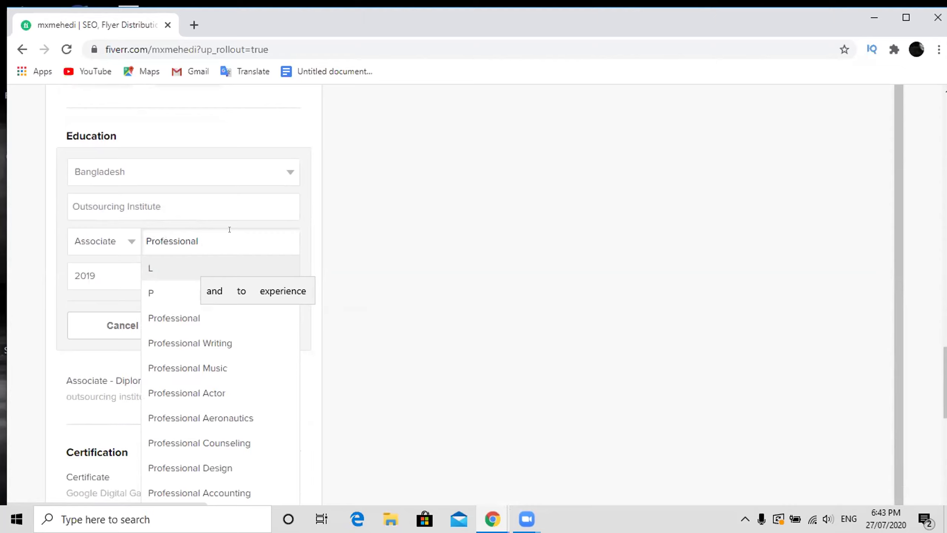
pyautogui.write('Diploma')
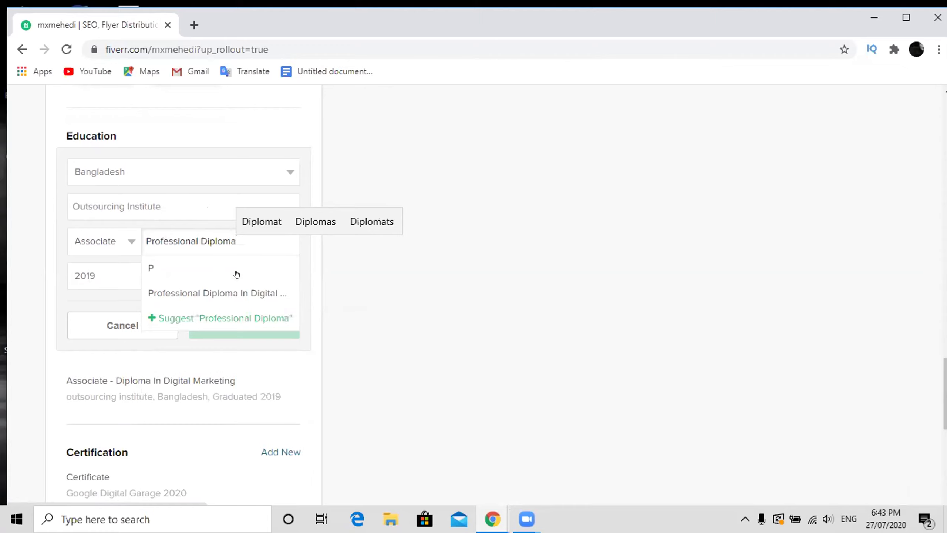
pyautogui.click(237, 292)
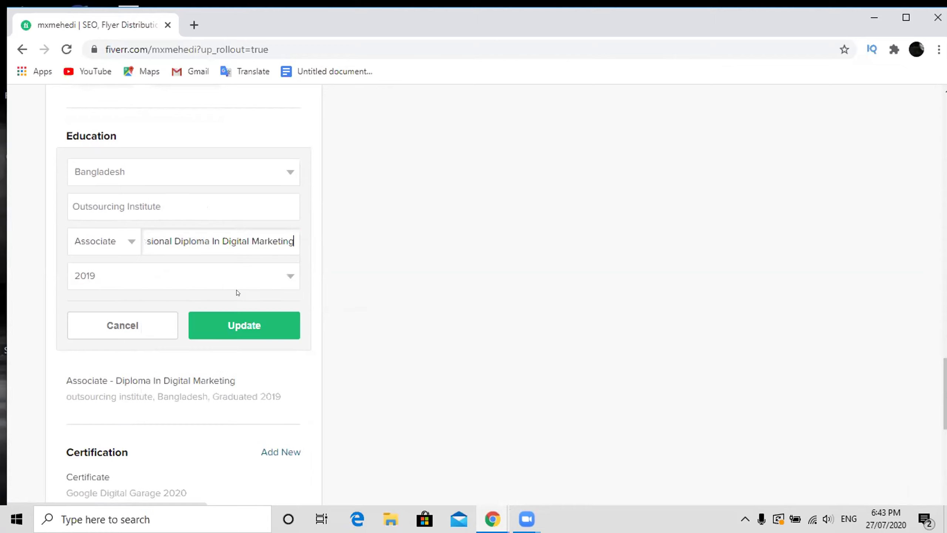
pyautogui.click(248, 325)
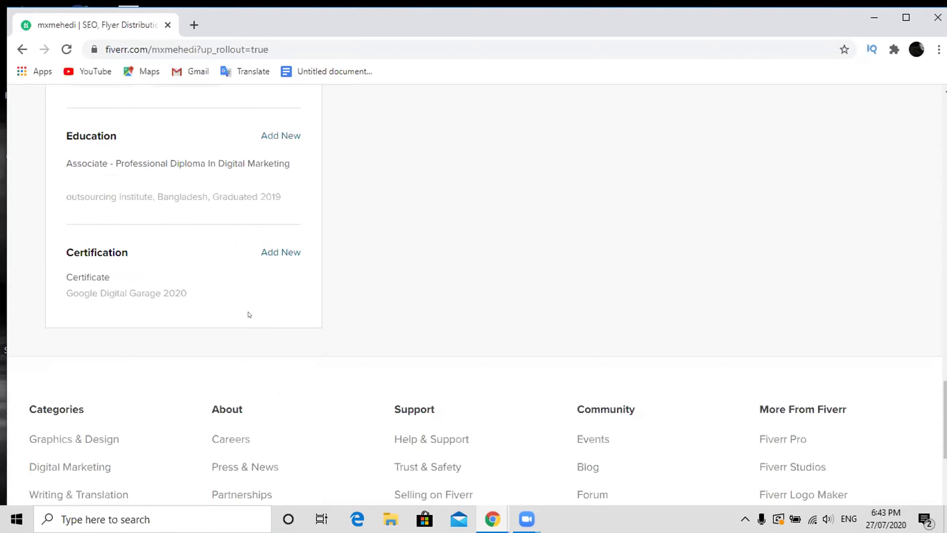
# Review the Education, Certification, Description and Languages sections of the seller profile
pyautogui.scroll(-2, 256, 313)
pyautogui.scroll(4, 258, 307)
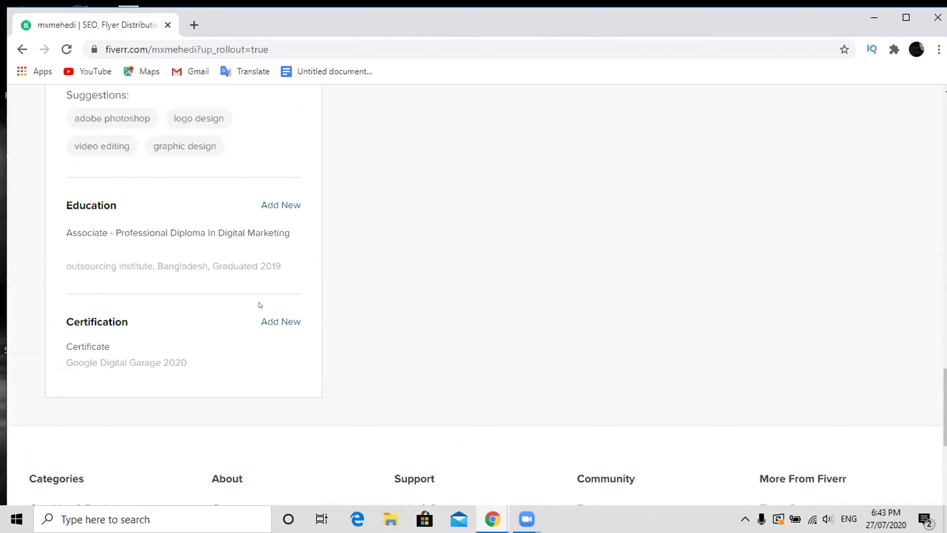
pyautogui.scroll(12, 260, 304)
pyautogui.scroll(12, 257, 296)
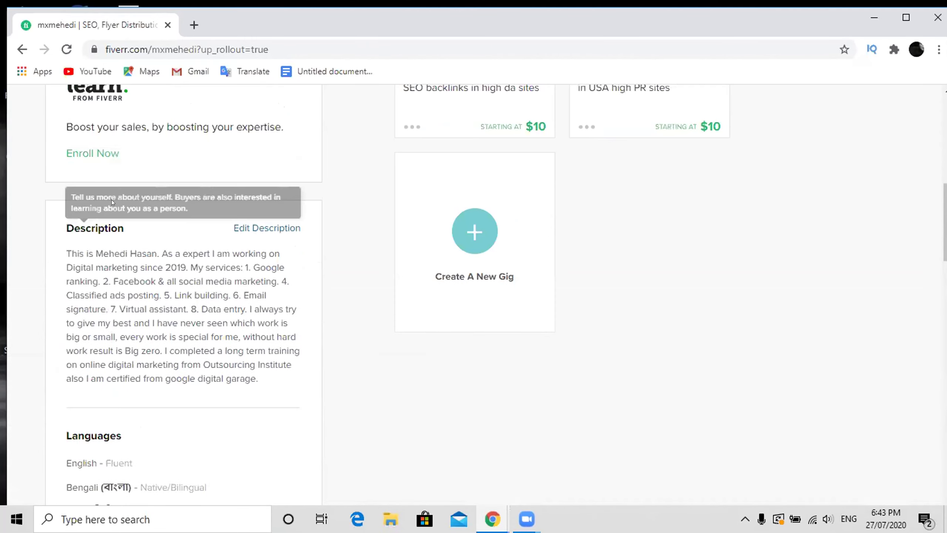
pyautogui.scroll(-3, 204, 295)
pyautogui.scroll(-3, 203, 296)
pyautogui.moveTo(113, 313)
pyautogui.moveTo(190, 284)
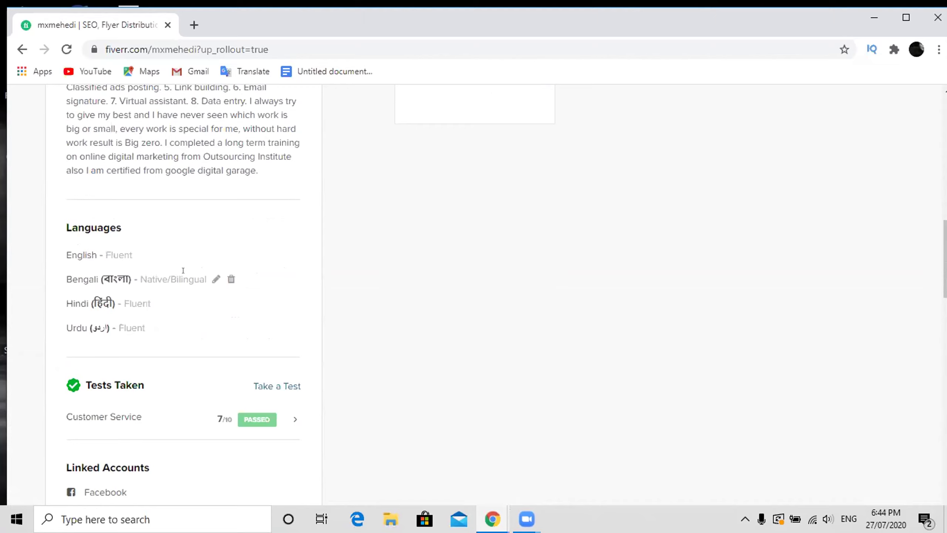
# Examine the profile's tests taken, linked accounts and listed skills, and return to the profile description
pyautogui.scroll(-2, 190, 338)
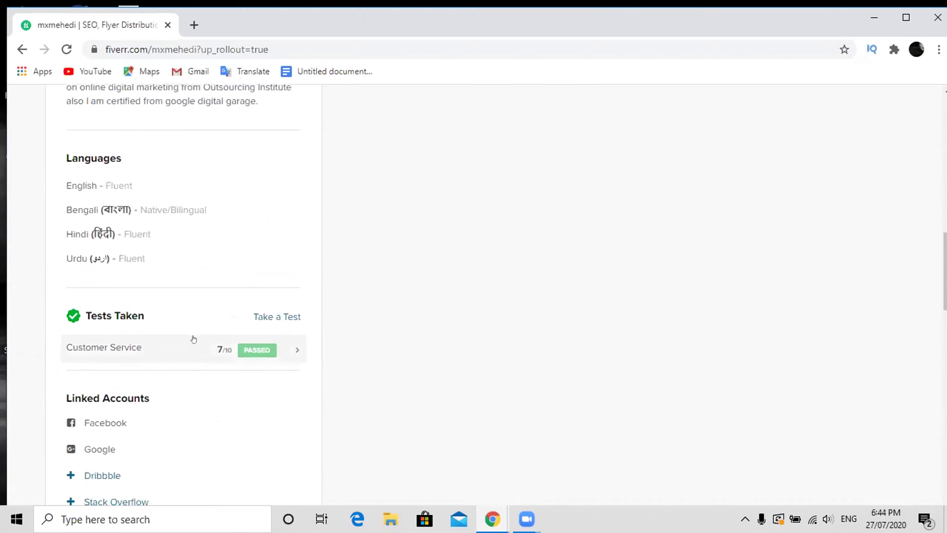
pyautogui.scroll(-12, 193, 338)
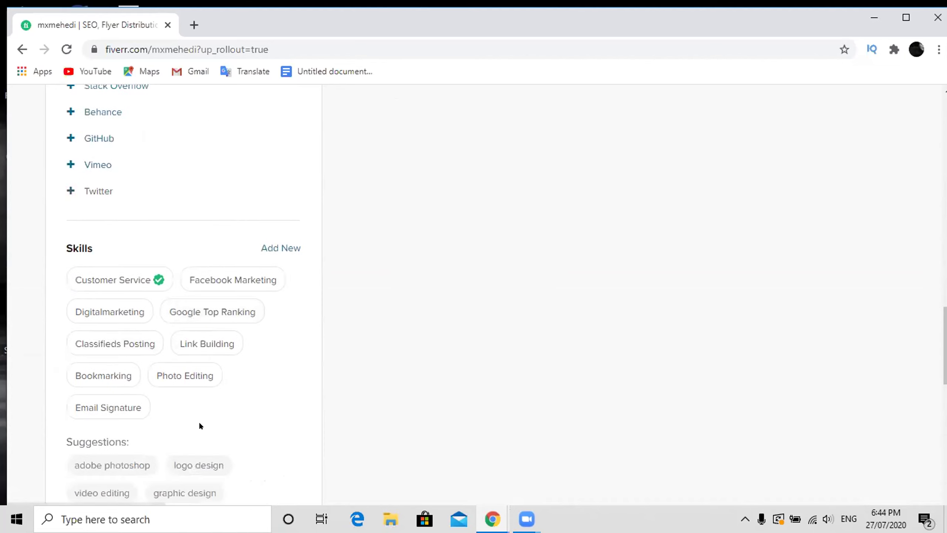
pyautogui.scroll(-2, 191, 410)
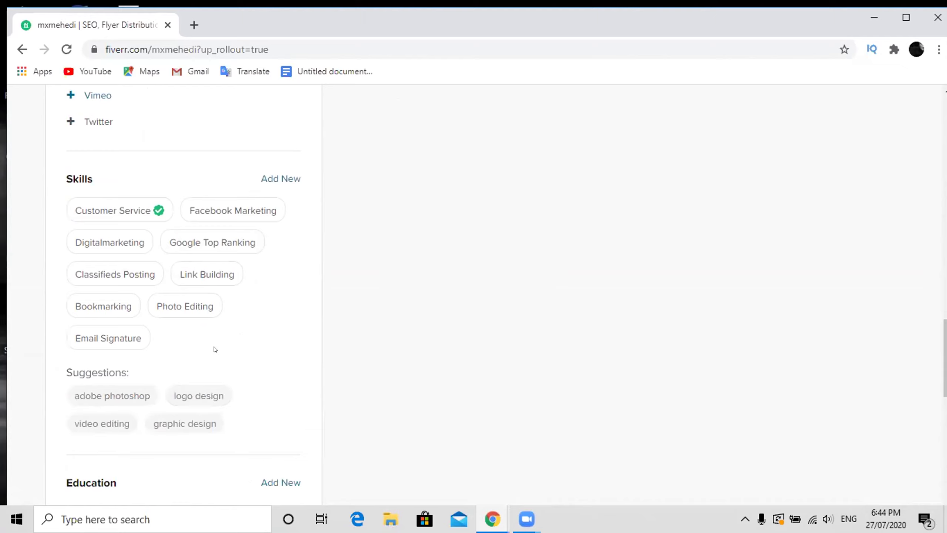
pyautogui.scroll(2, 213, 348)
pyautogui.moveTo(213, 342)
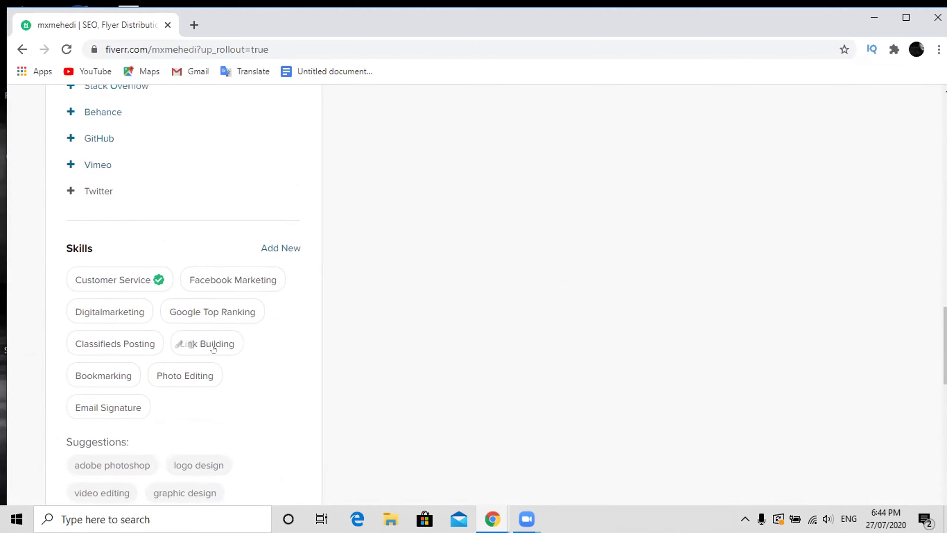
pyautogui.scroll(7, 366, 225)
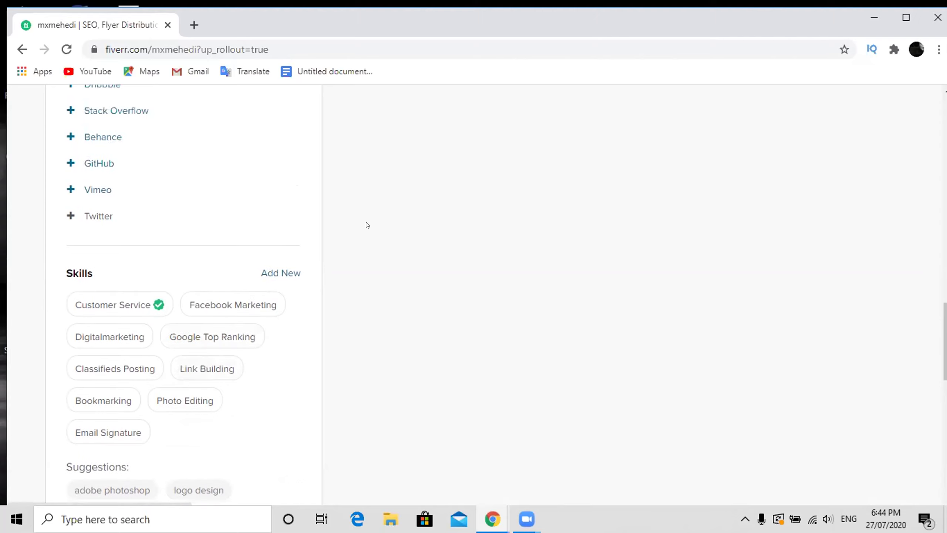
pyautogui.scroll(3, 367, 217)
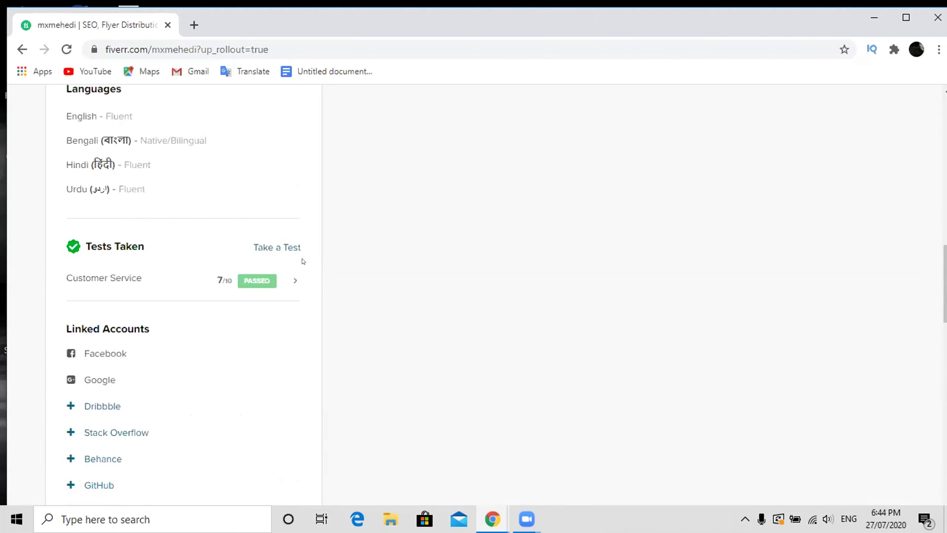
pyautogui.scroll(7, 309, 258)
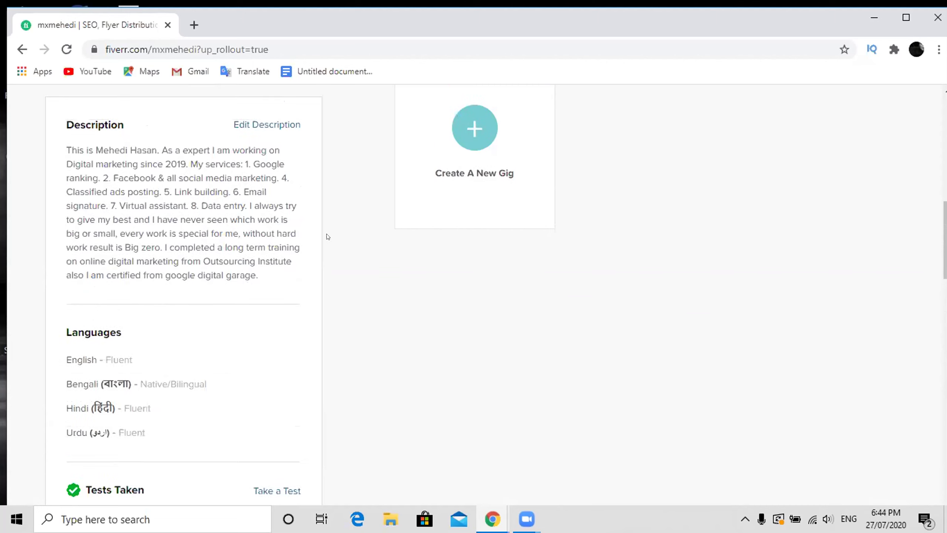
pyautogui.scroll(3, 327, 237)
pyautogui.scroll(1, 427, 213)
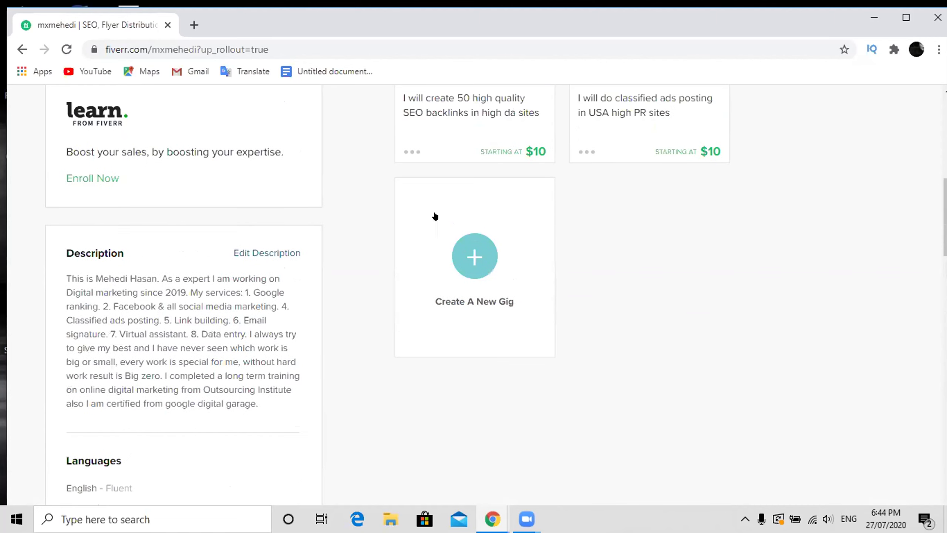
# Compare the profile's active gigs with its drafts, and view the data entry and web scraping draft alongside the profile details
pyautogui.scroll(13, 435, 216)
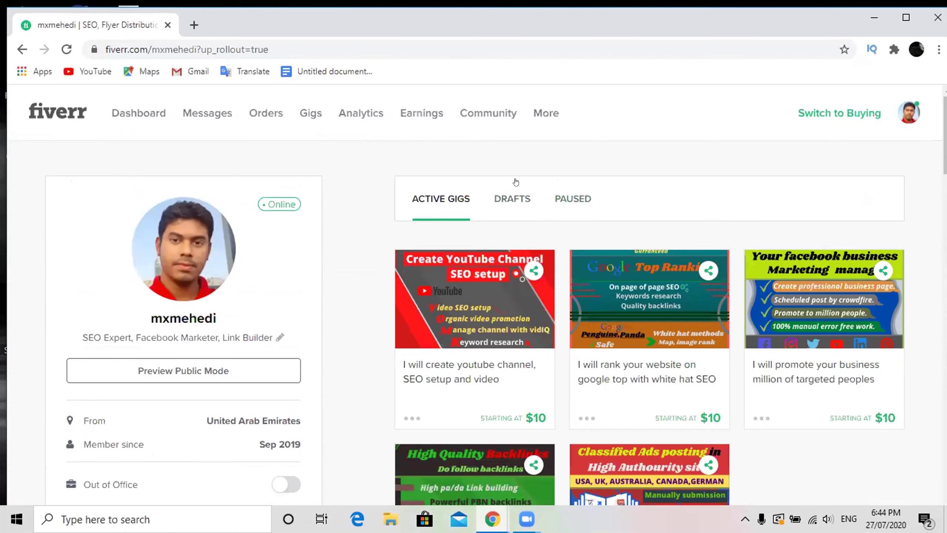
pyautogui.click(513, 197)
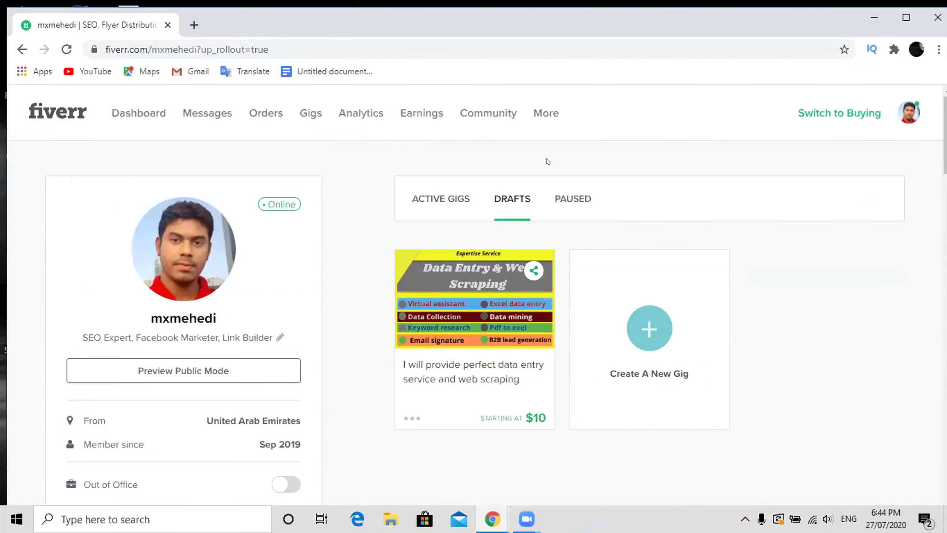
pyautogui.click(436, 193)
pyautogui.scroll(-2, 677, 185)
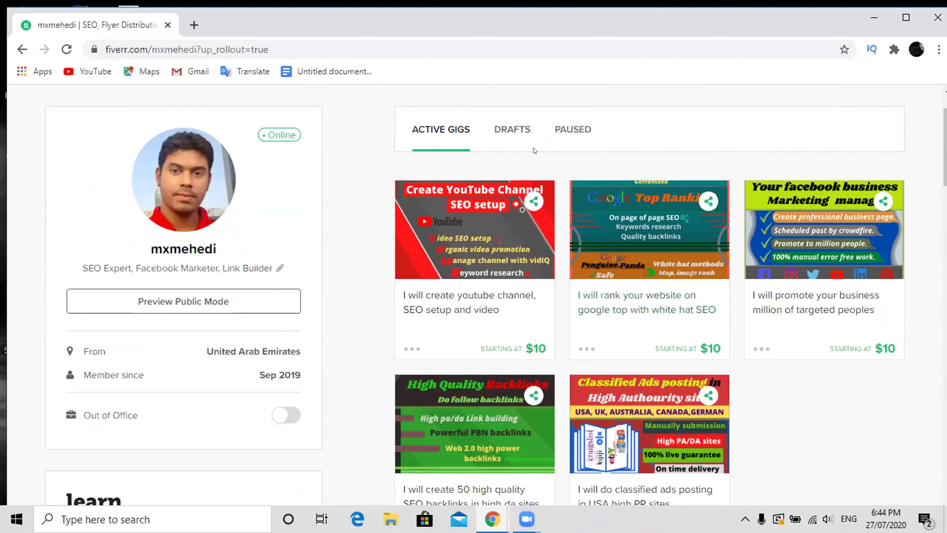
pyautogui.click(515, 129)
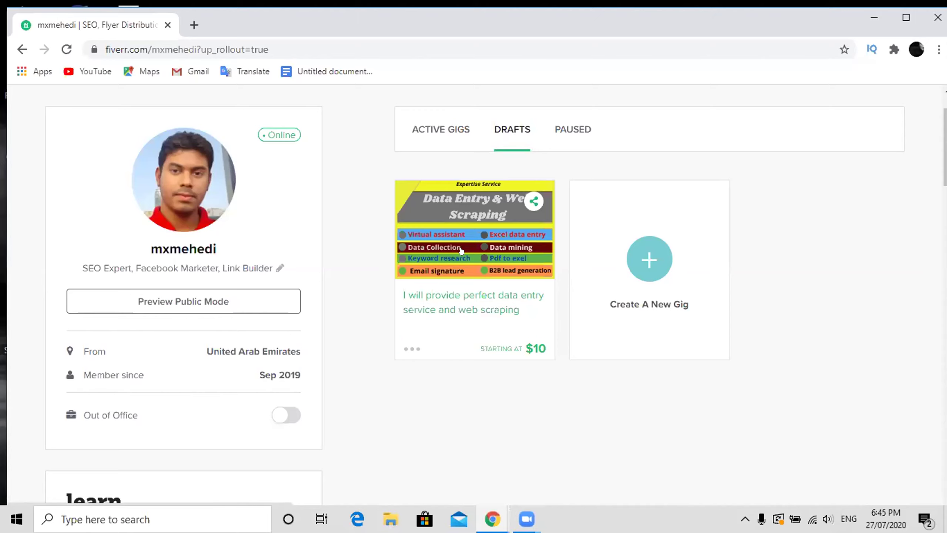
pyautogui.scroll(2, 461, 250)
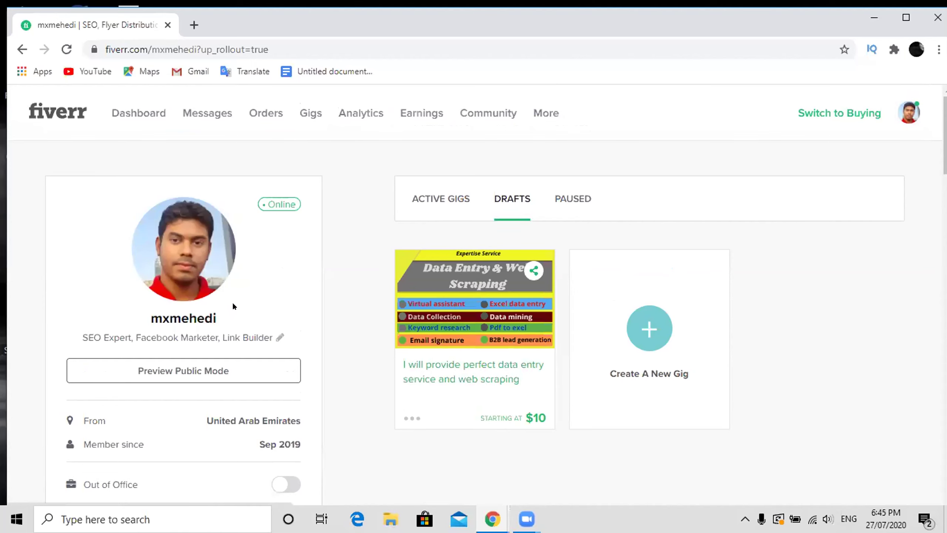
pyautogui.scroll(-4, 233, 304)
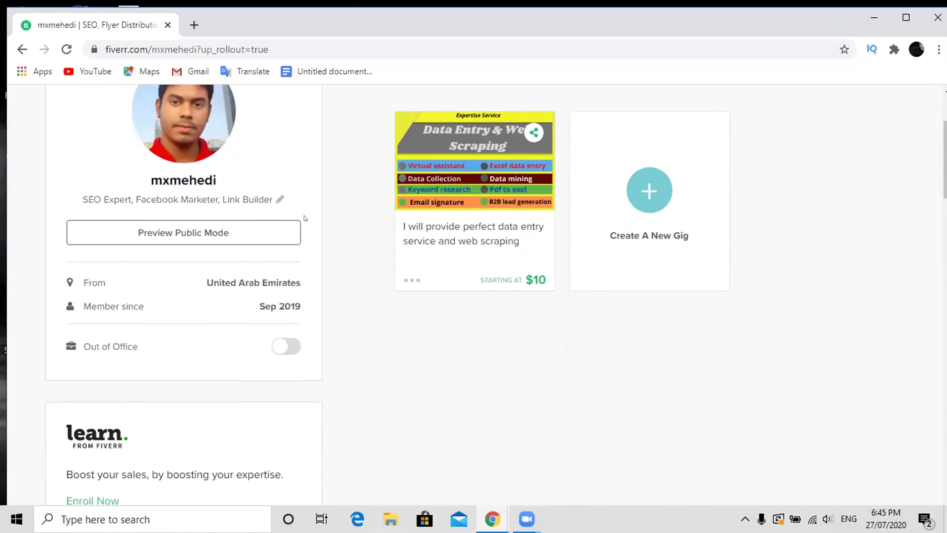
pyautogui.scroll(4, 304, 219)
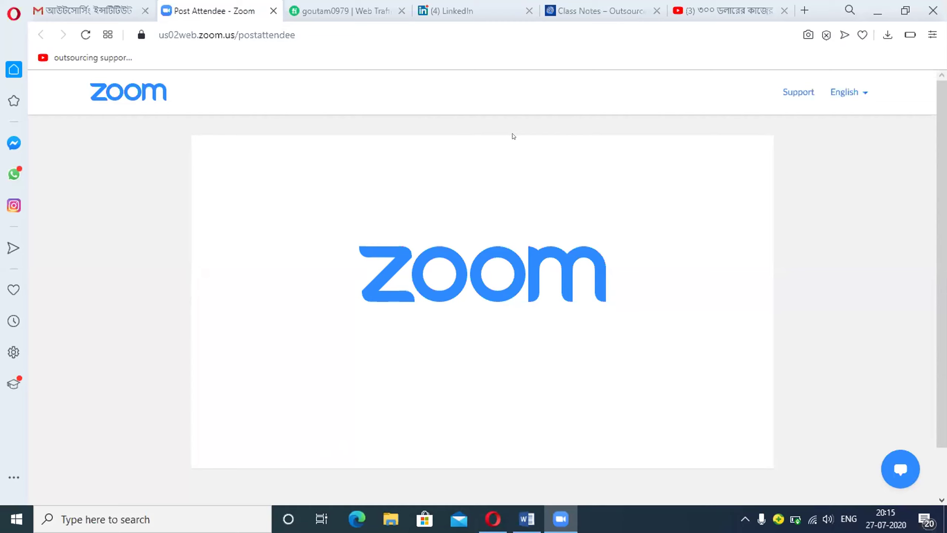
# Switch to the open Fiverr profile and view its draft gig "I will do targeted b2b leads generation from linkedin"
pyautogui.click(330, 11)
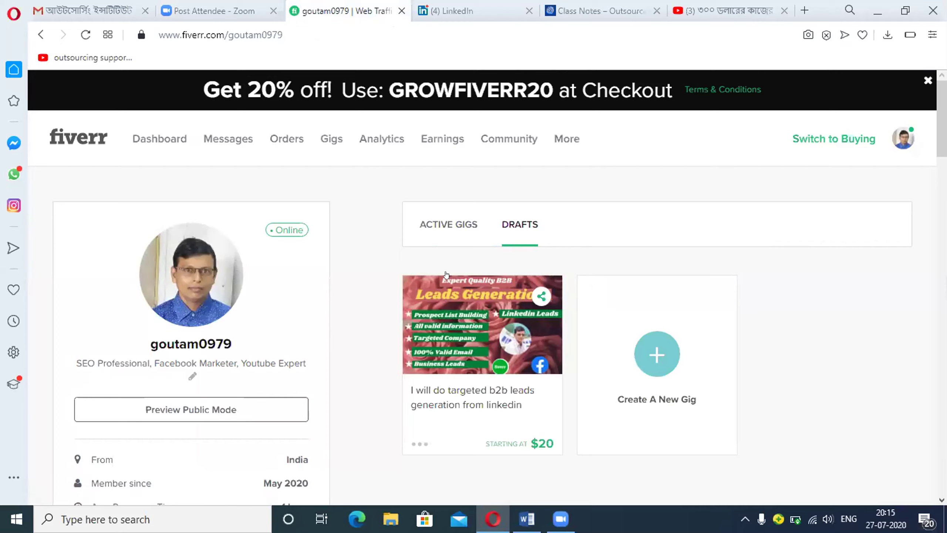
pyautogui.click(499, 324)
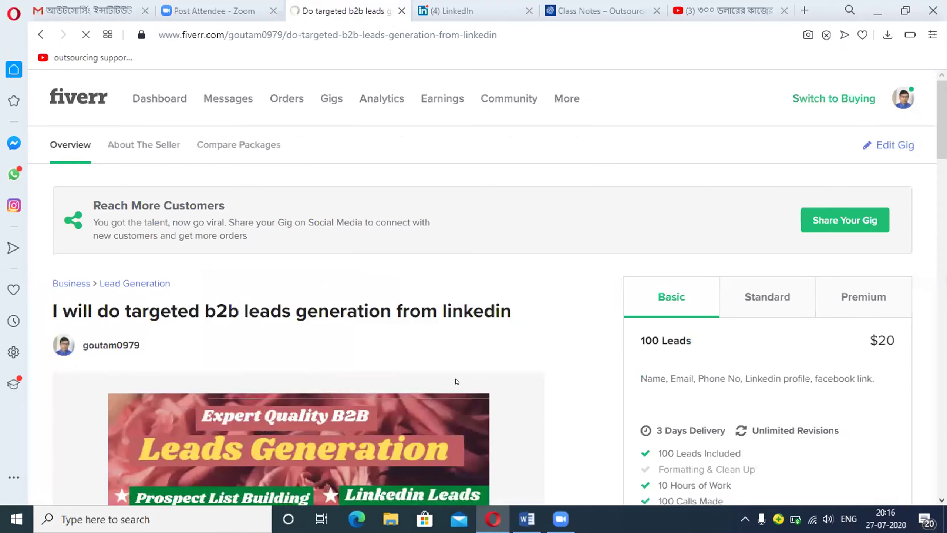
pyautogui.moveTo(450, 387)
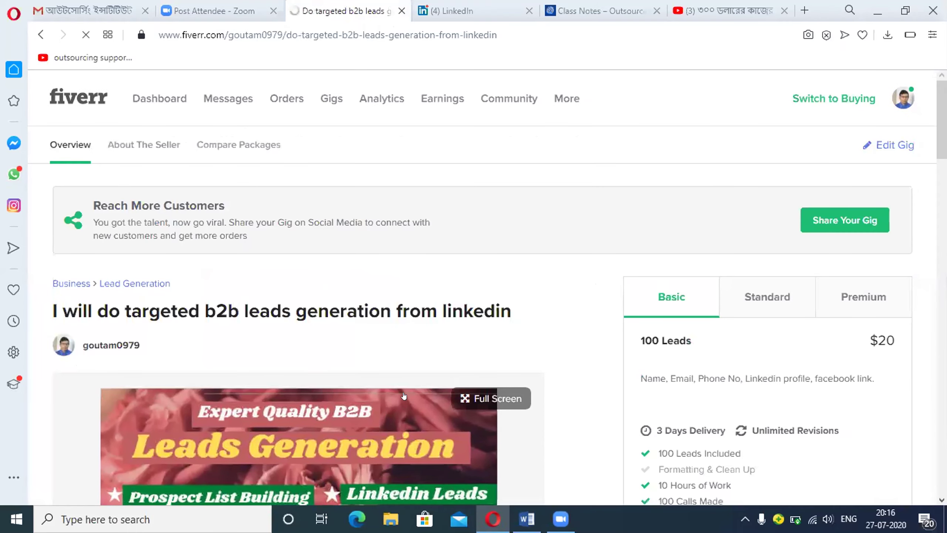
pyautogui.scroll(-2, 405, 395)
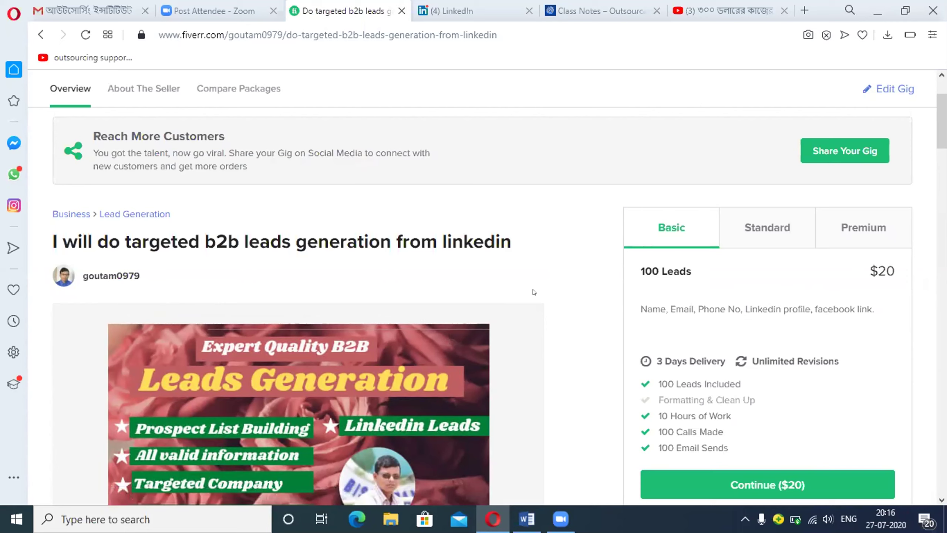
# Open the B2B leads generation gig for editing, check its Overview details, and save and continue to the Pricing stage
pyautogui.click(881, 91)
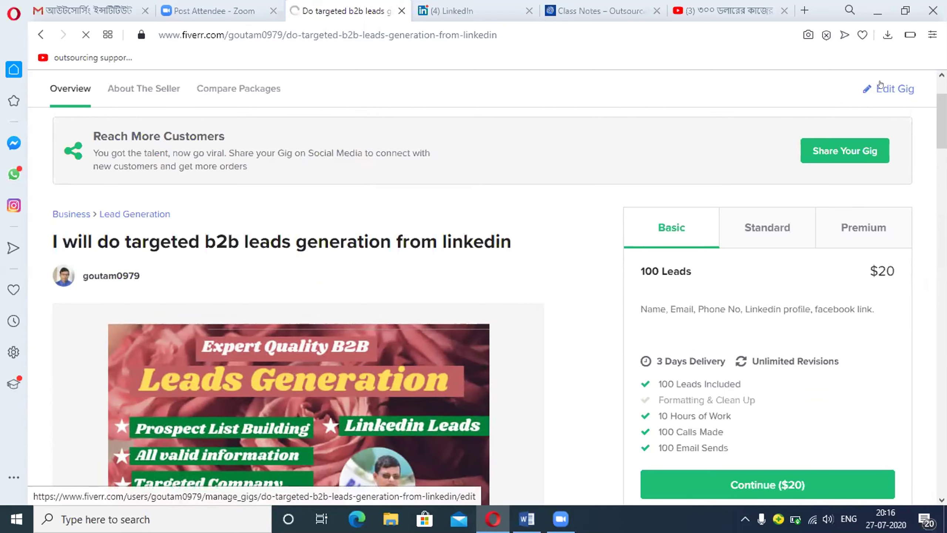
pyautogui.click(878, 82)
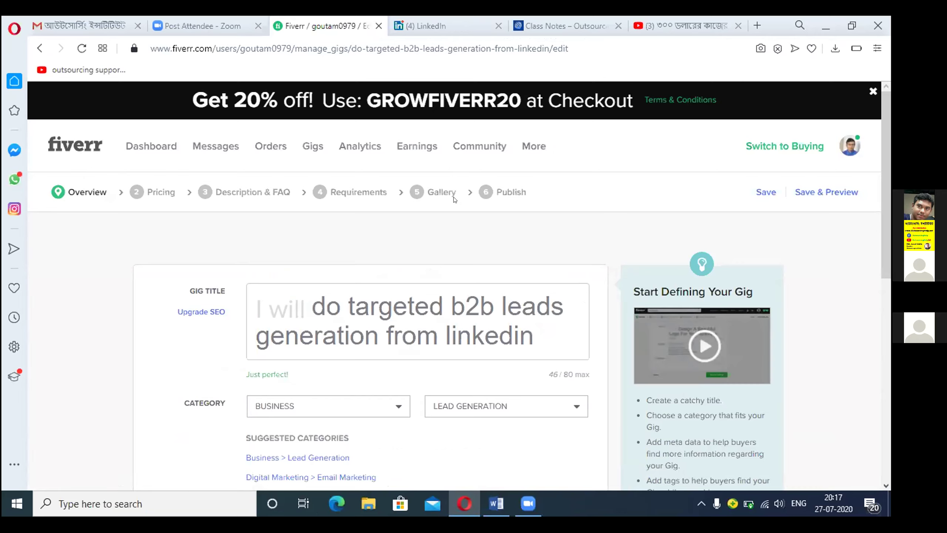
pyautogui.scroll(-8, 442, 236)
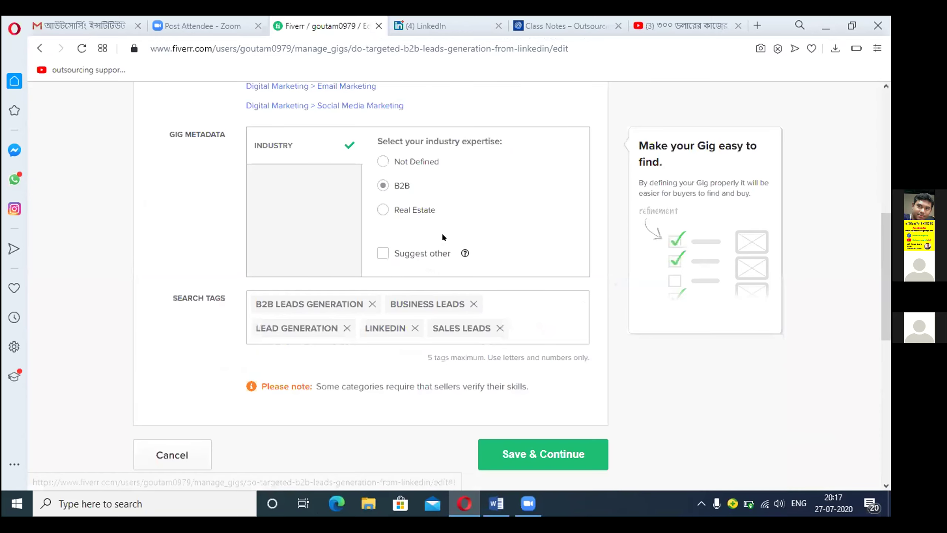
pyautogui.scroll(-5, 442, 236)
pyautogui.scroll(-3, 510, 425)
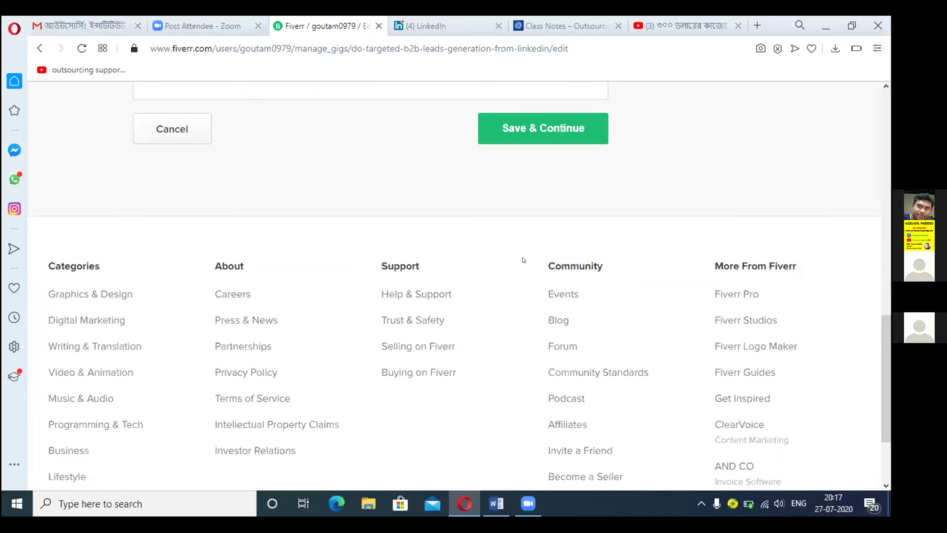
pyautogui.click(518, 126)
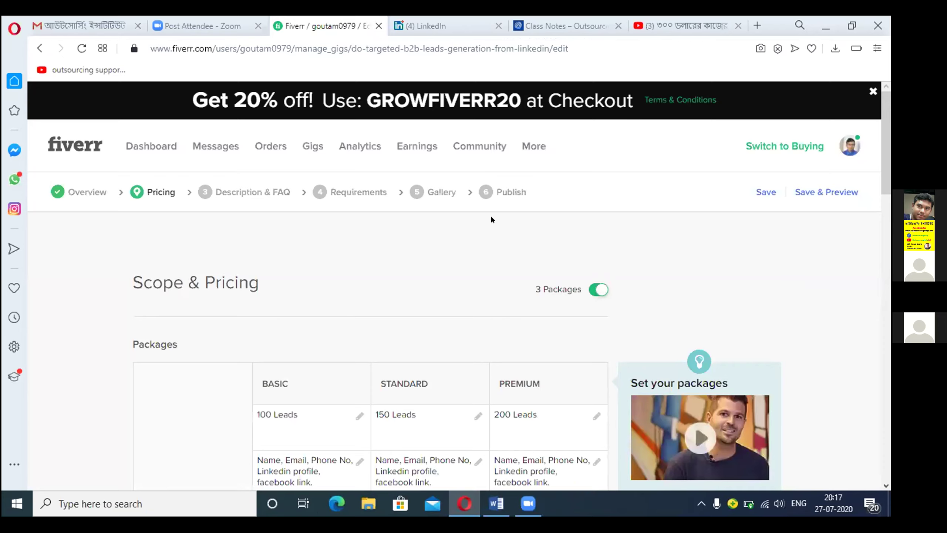
# Review the B2B leads gig's three pricing packages and extra services, and save and continue to the Description & FAQ stage
pyautogui.scroll(-5, 467, 206)
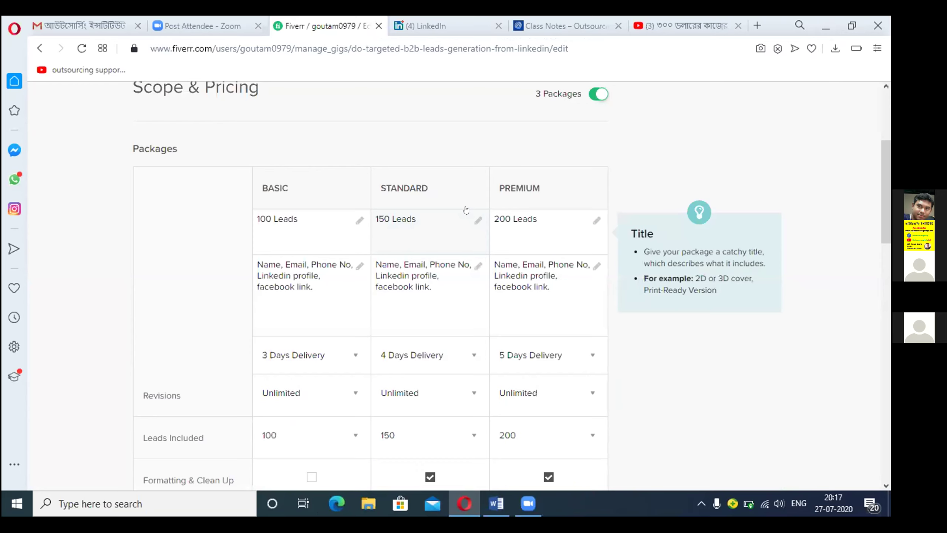
pyautogui.scroll(-5, 466, 207)
pyautogui.scroll(-2, 465, 210)
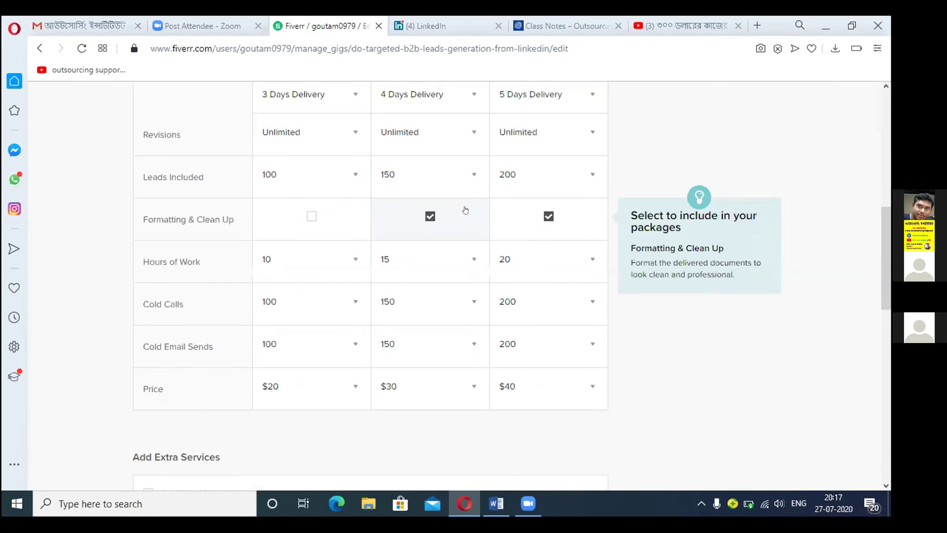
pyautogui.scroll(-3, 465, 210)
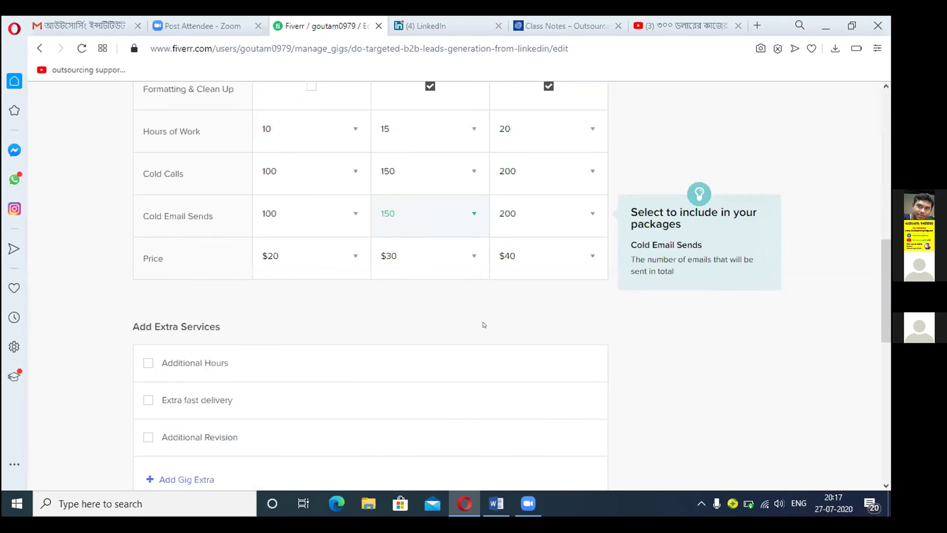
pyautogui.scroll(-7, 484, 323)
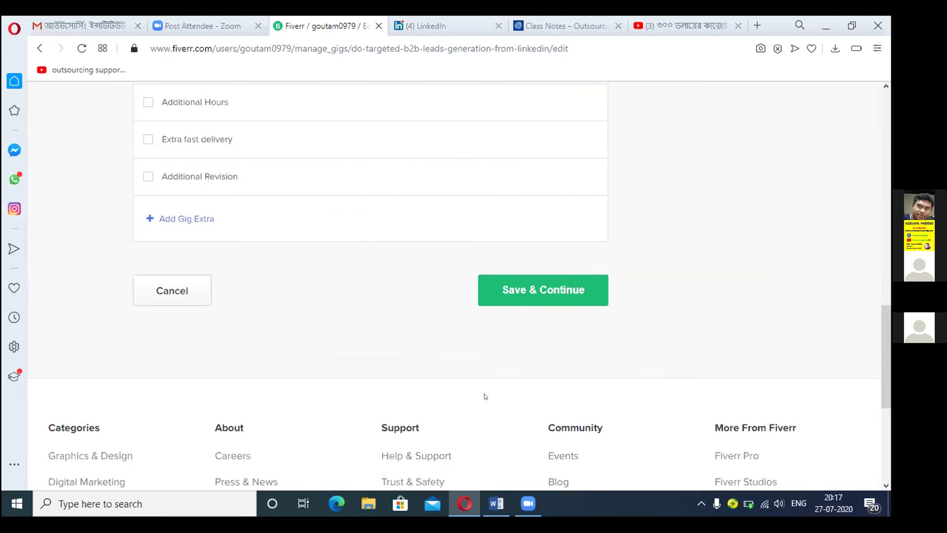
pyautogui.click(516, 289)
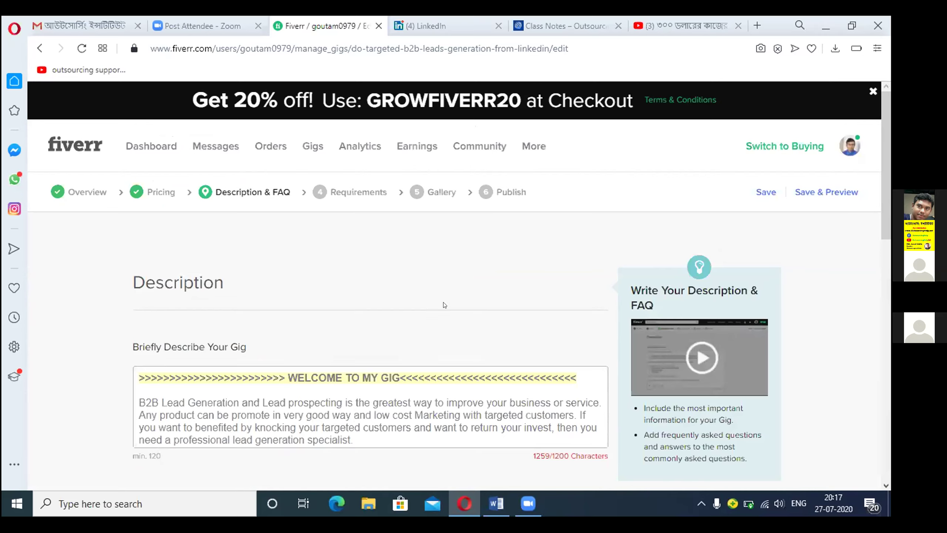
# Check the gig's description character count and FAQ section, and save and continue to the Requirements stage
pyautogui.click(530, 451)
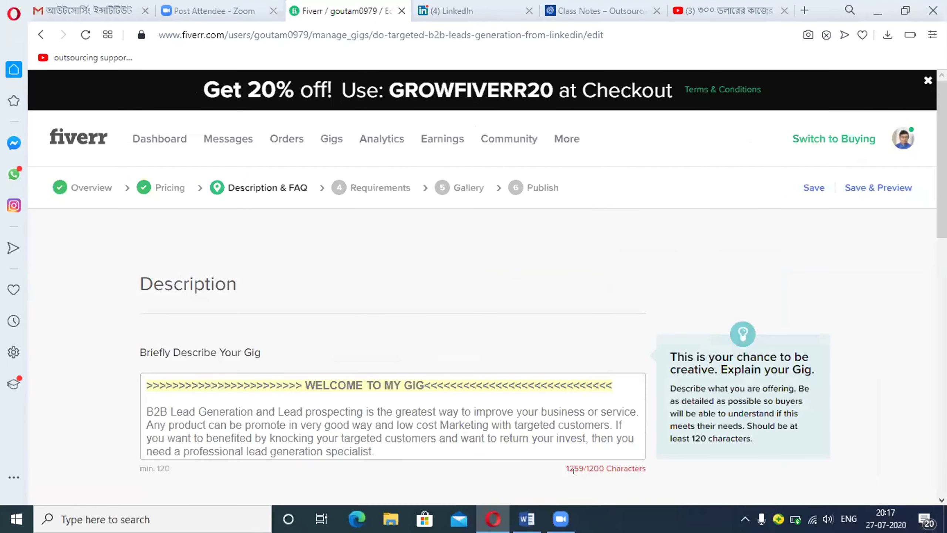
pyautogui.click(435, 309)
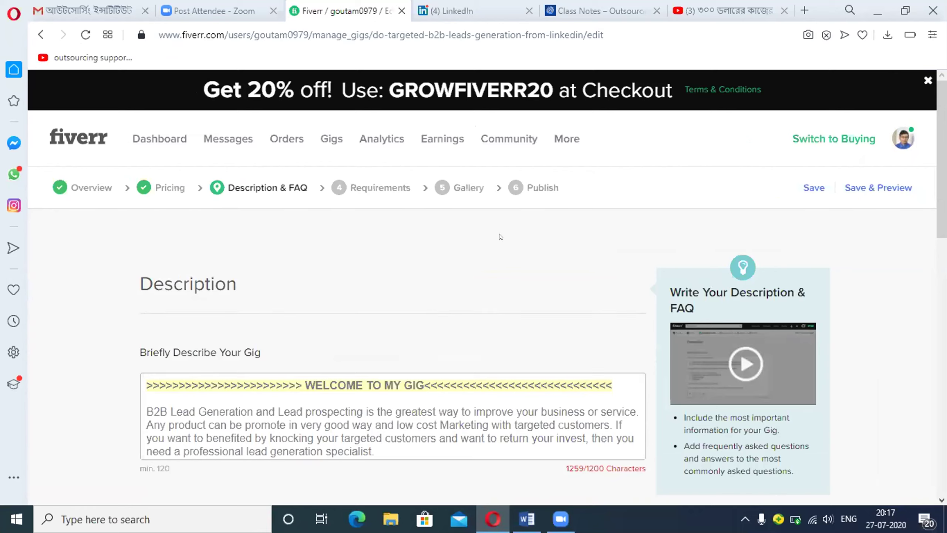
pyautogui.scroll(-5, 473, 291)
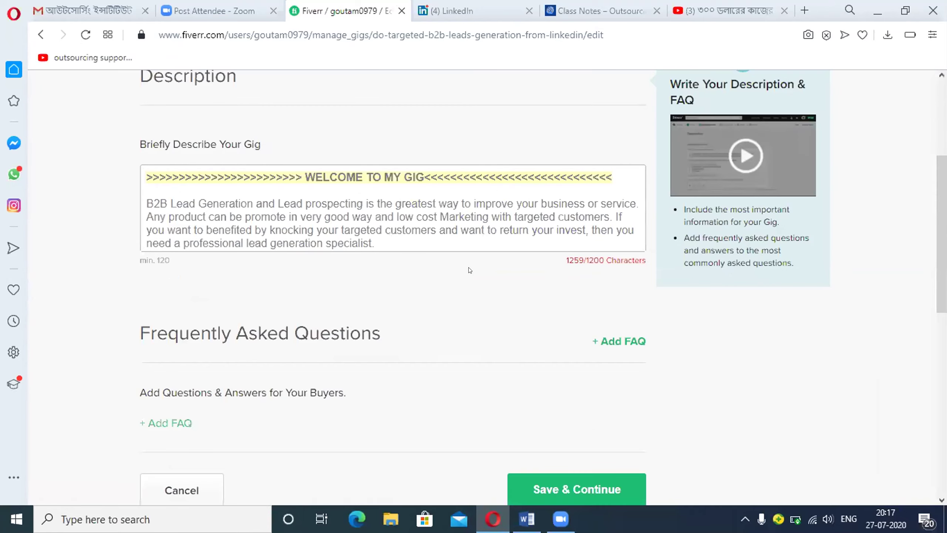
pyautogui.scroll(-5, 458, 269)
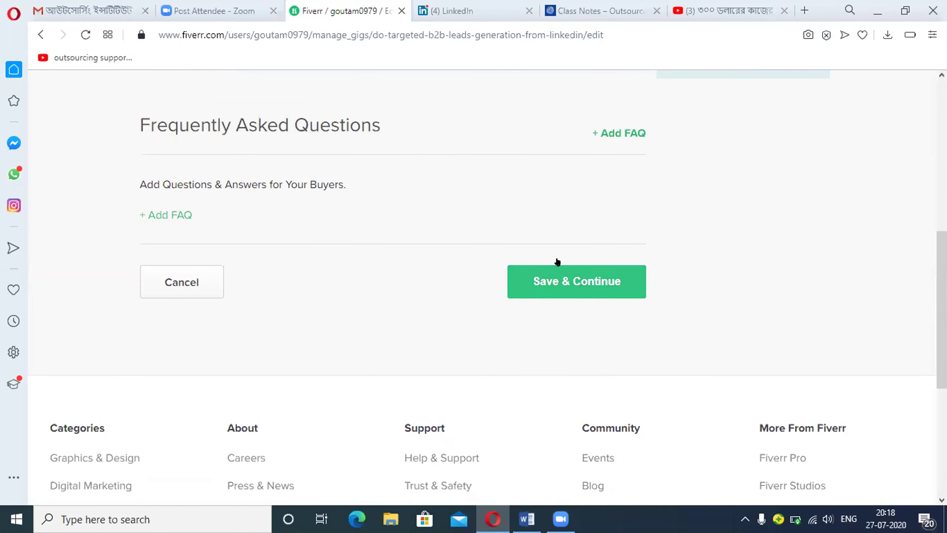
pyautogui.click(558, 273)
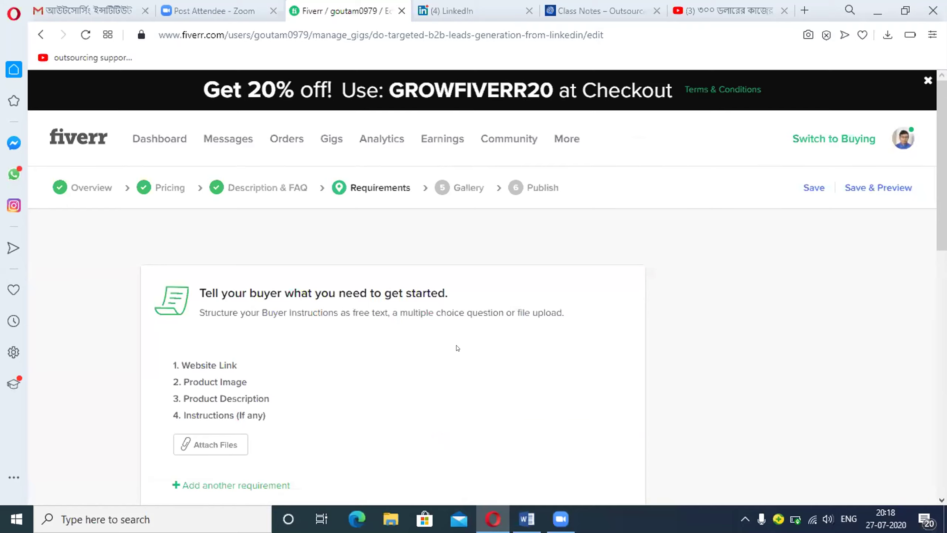
# Review the buyer requirements and the gig gallery, saving each stage and continuing to the Publish stage
pyautogui.scroll(-5, 458, 348)
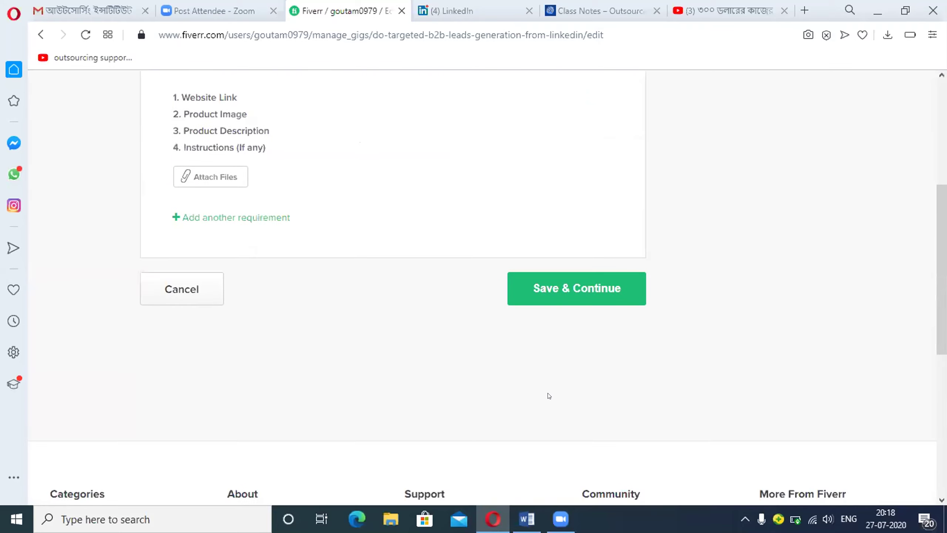
pyautogui.click(547, 279)
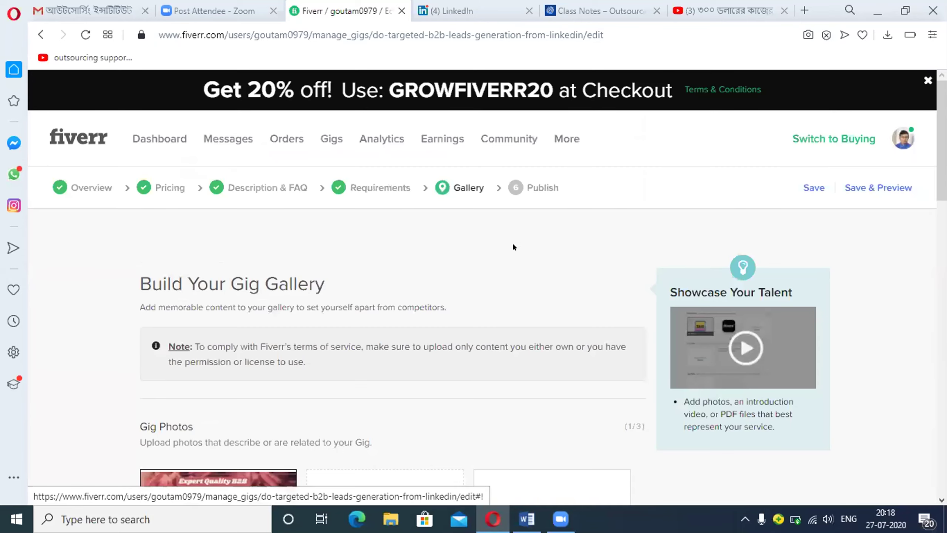
pyautogui.scroll(-5, 511, 242)
pyautogui.scroll(-5, 512, 241)
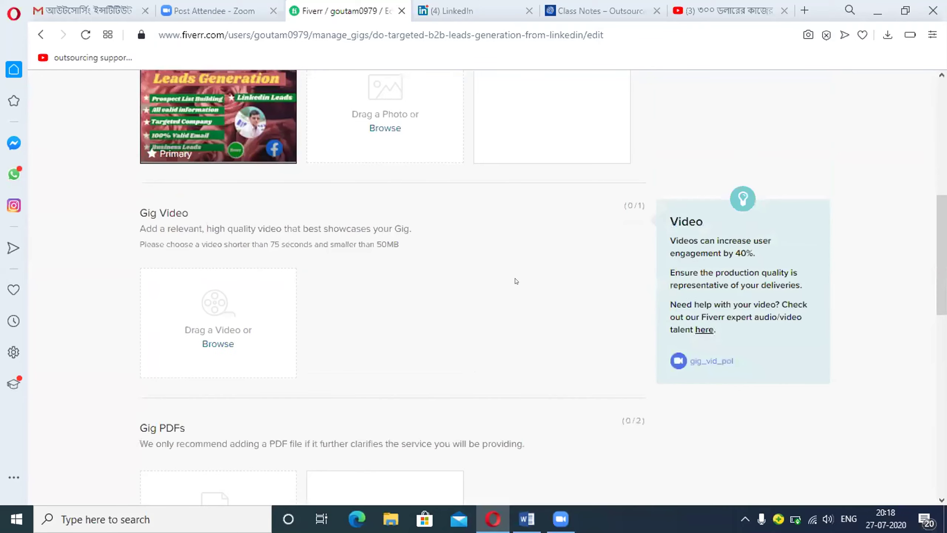
pyautogui.scroll(-5, 514, 276)
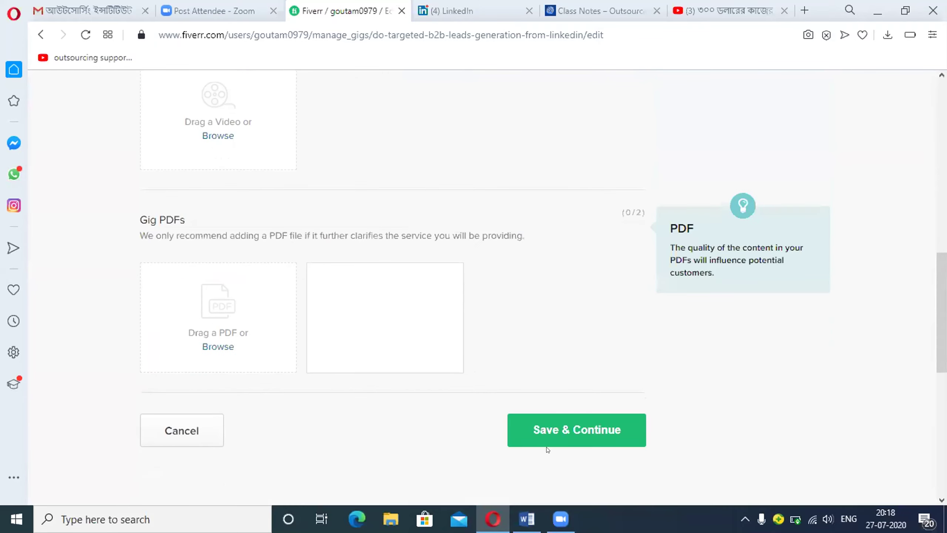
pyautogui.click(546, 429)
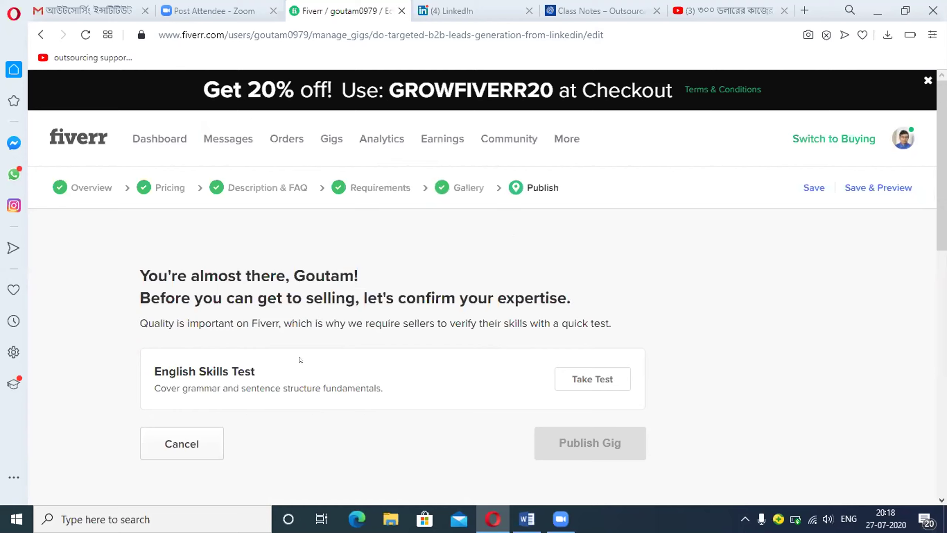
# Return to the Description & FAQ stage and read through the full gig description in its editor
pyautogui.click(246, 183)
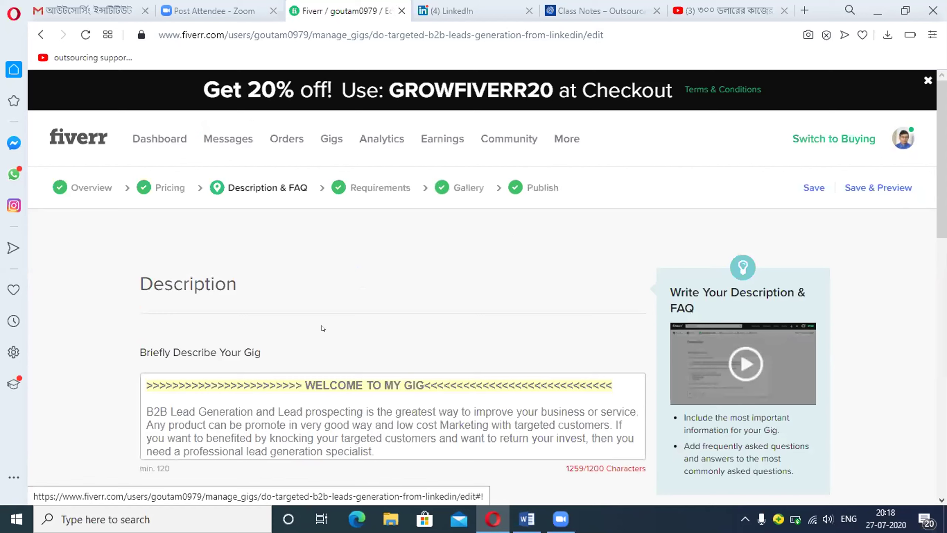
pyautogui.click(339, 412)
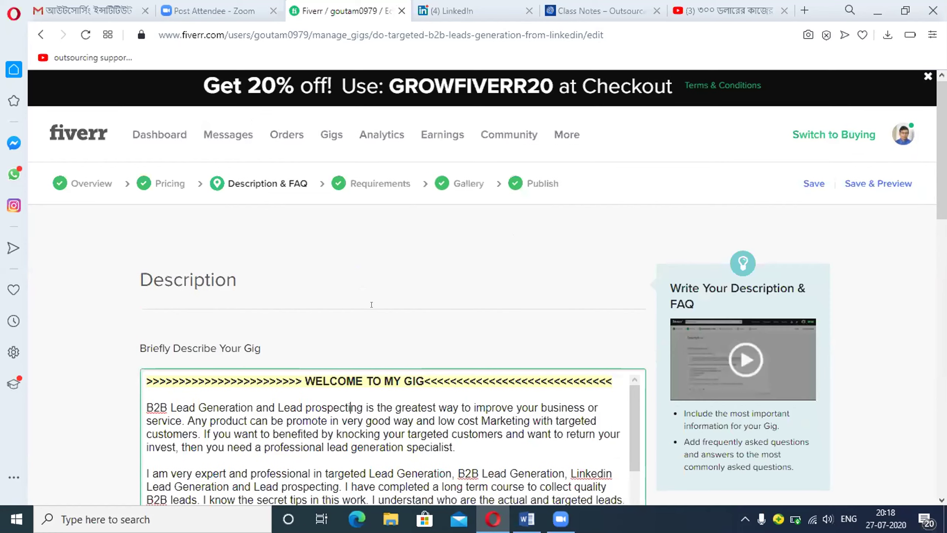
pyautogui.scroll(-6, 371, 304)
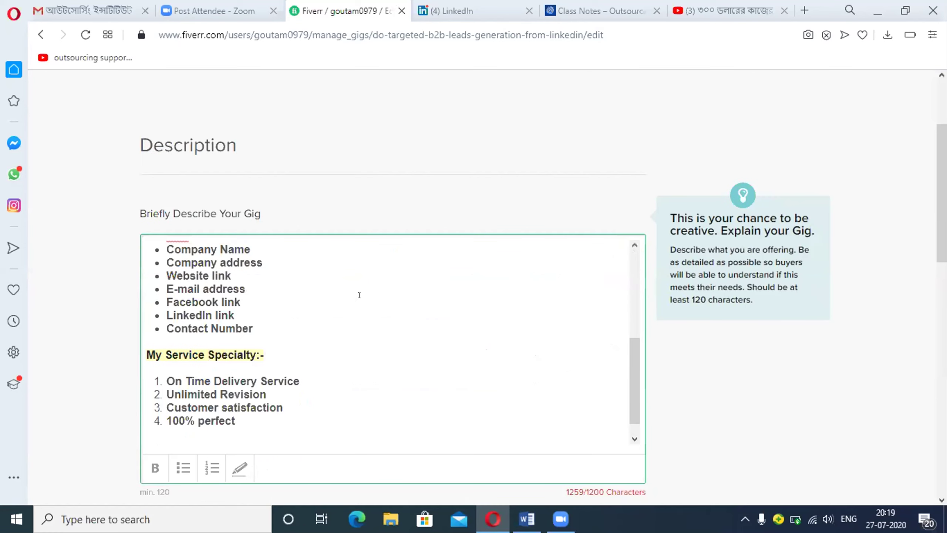
pyautogui.scroll(6, 358, 293)
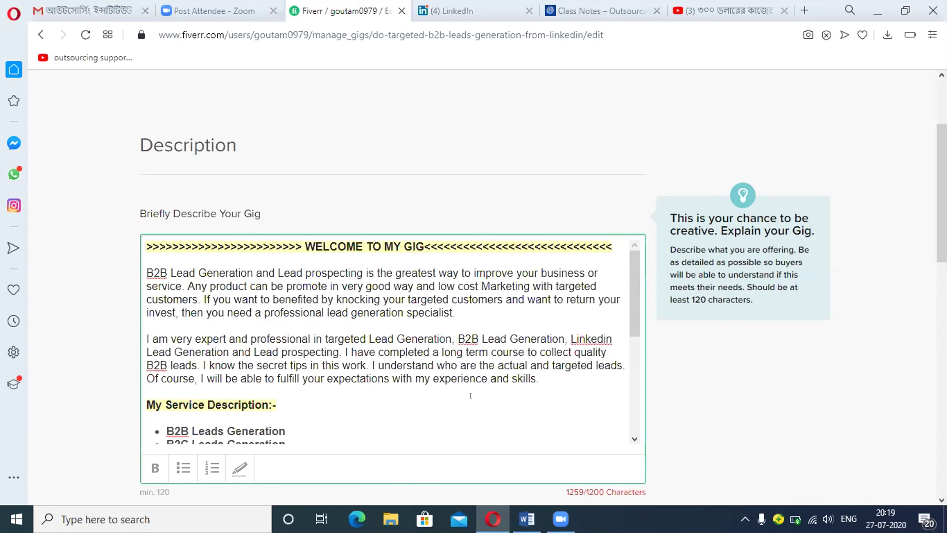
# Delete the sentence "Of course, I will be able to fulfill your expectations with my experience and skills." from the second paragraph of the description
pyautogui.click(547, 382)
pyautogui.press('BackSpace')
pyautogui.press('BackSpace')
pyautogui.press('BackSpace')
pyautogui.press('BackSpace')
pyautogui.press('BackSpace')
pyautogui.press('BackSpace')
pyautogui.press('BackSpace')
pyautogui.press('BackSpace')
pyautogui.press('BackSpace')
pyautogui.press('BackSpace')
pyautogui.press('BackSpace')
pyautogui.press('BackSpace')
pyautogui.press('BackSpace')
pyautogui.press('BackSpace')
pyautogui.press('BackSpace')
pyautogui.press('BackSpace')
pyautogui.press('BackSpace')
pyautogui.press('BackSpace')
pyautogui.press('BackSpace')
pyautogui.press('BackSpace')
pyautogui.press('BackSpace')
pyautogui.press('BackSpace')
pyautogui.press('BackSpace')
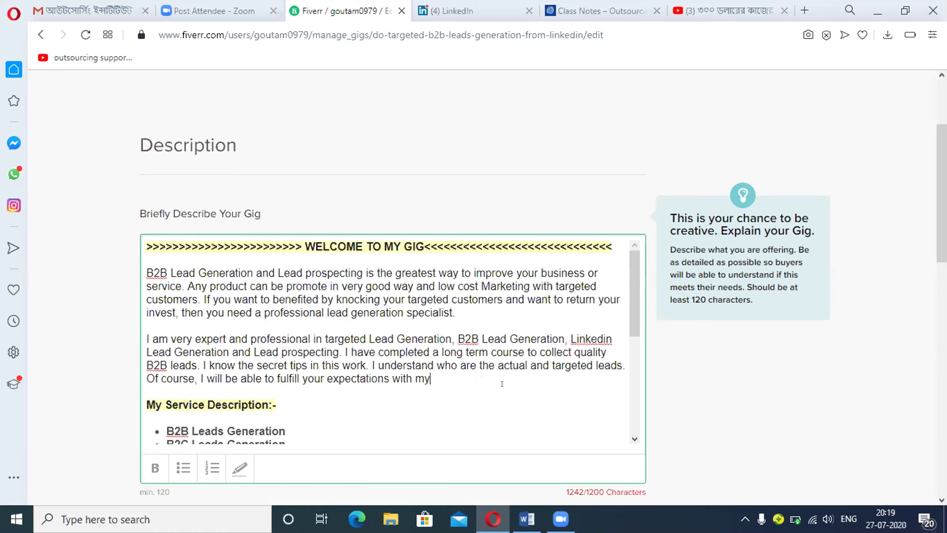
pyautogui.press('BackSpace')
pyautogui.press('BackSpace')
pyautogui.press('BackSpace')
pyautogui.press('BackSpace')
pyautogui.press('BackSpace')
pyautogui.press('BackSpace')
pyautogui.press('BackSpace')
pyautogui.press('BackSpace')
pyautogui.press('BackSpace')
pyautogui.press('BackSpace')
pyautogui.press('BackSpace')
pyautogui.press('BackSpace')
pyautogui.press('BackSpace')
pyautogui.press('BackSpace')
pyautogui.press('BackSpace')
pyautogui.press('BackSpace')
pyautogui.press('BackSpace')
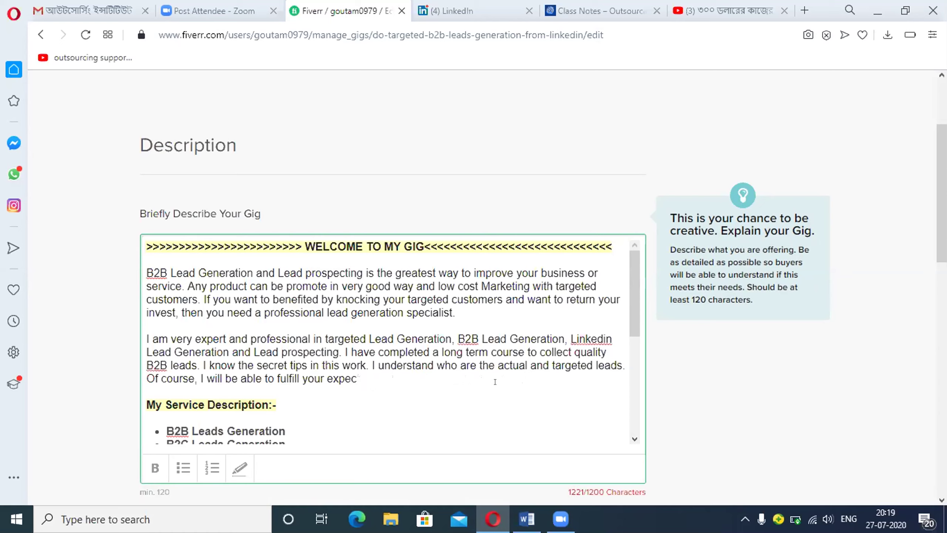
pyautogui.press('BackSpace')
pyautogui.press('BackSpace')
pyautogui.press('BackSpace')
pyautogui.press('BackSpace')
pyautogui.press('BackSpace')
pyautogui.press('BackSpace')
pyautogui.press('BackSpace')
pyautogui.press('BackSpace')
pyautogui.press('BackSpace')
pyautogui.press('BackSpace')
pyautogui.press('BackSpace')
pyautogui.press('BackSpace')
pyautogui.press('BackSpace')
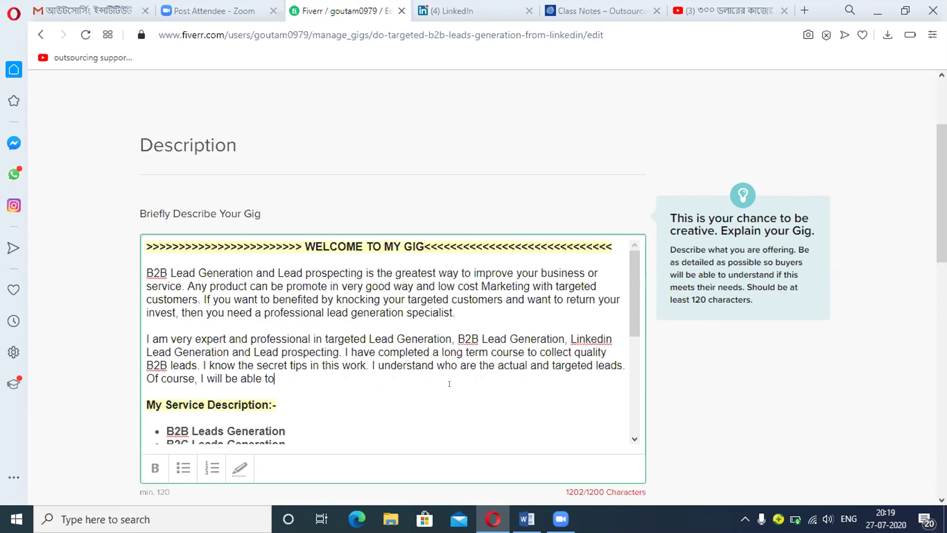
pyautogui.press('BackSpace')
pyautogui.press('BackSpace')
pyautogui.press('BackSpace')
pyautogui.press('BackSpace')
pyautogui.press('BackSpace')
pyautogui.press('BackSpace')
pyautogui.press('BackSpace')
pyautogui.press('BackSpace')
pyautogui.press('BackSpace')
pyautogui.press('BackSpace')
pyautogui.press('BackSpace')
pyautogui.press('BackSpace')
pyautogui.press('BackSpace')
pyautogui.press('BackSpace')
pyautogui.press('BackSpace')
pyautogui.press('BackSpace')
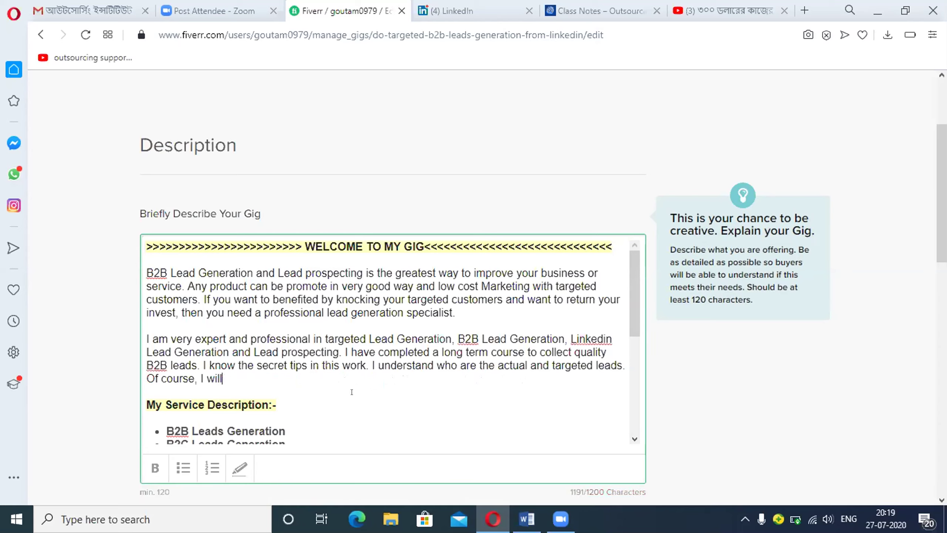
pyautogui.press('BackSpace')
pyautogui.press('BackSpace')
pyautogui.press('BackSpace')
pyautogui.press('BackSpace')
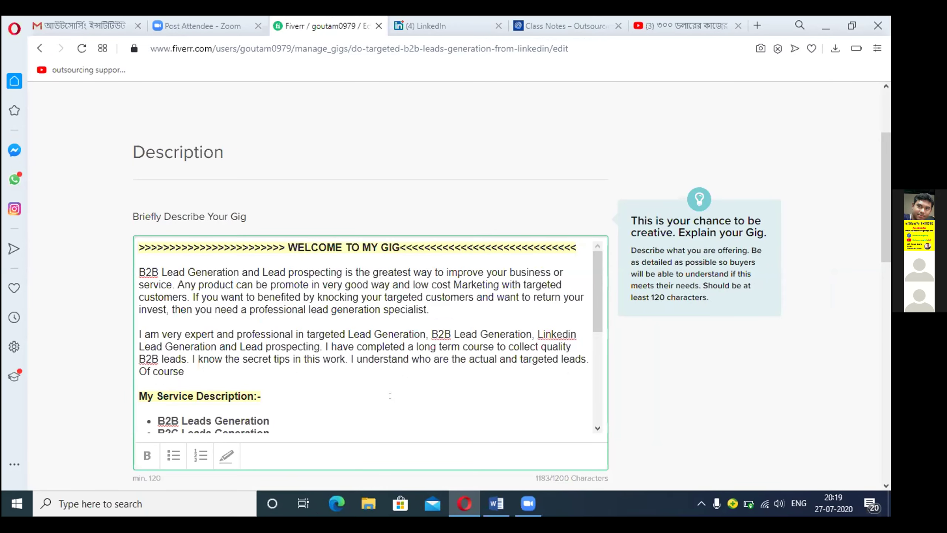
pyautogui.press('BackSpace')
pyautogui.press('BackSpace')
pyautogui.press('BackSpace')
pyautogui.press('BackSpace')
pyautogui.press('BackSpace')
pyautogui.press('BackSpace')
pyautogui.press('BackSpace')
pyautogui.press('BackSpace')
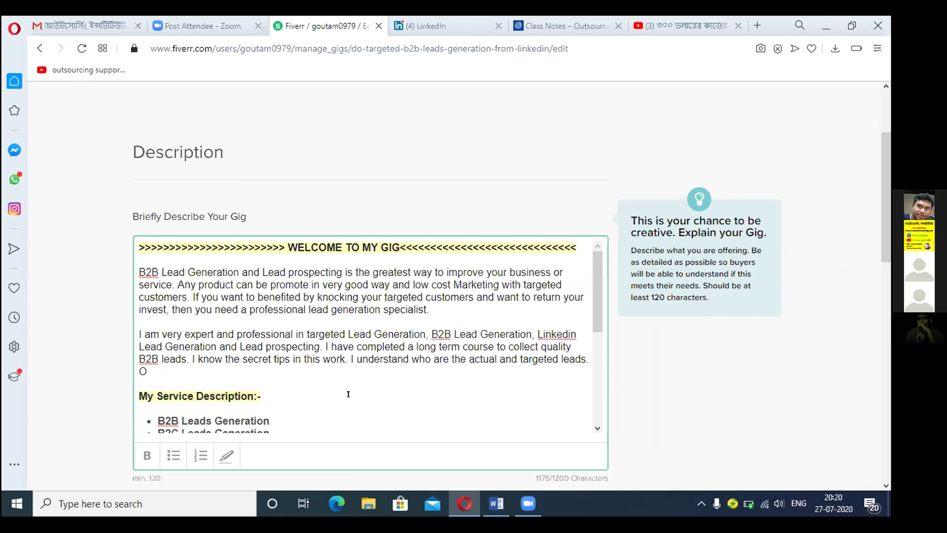
pyautogui.press('BackSpace')
pyautogui.press('BackSpace')
pyautogui.press('BackSpace')
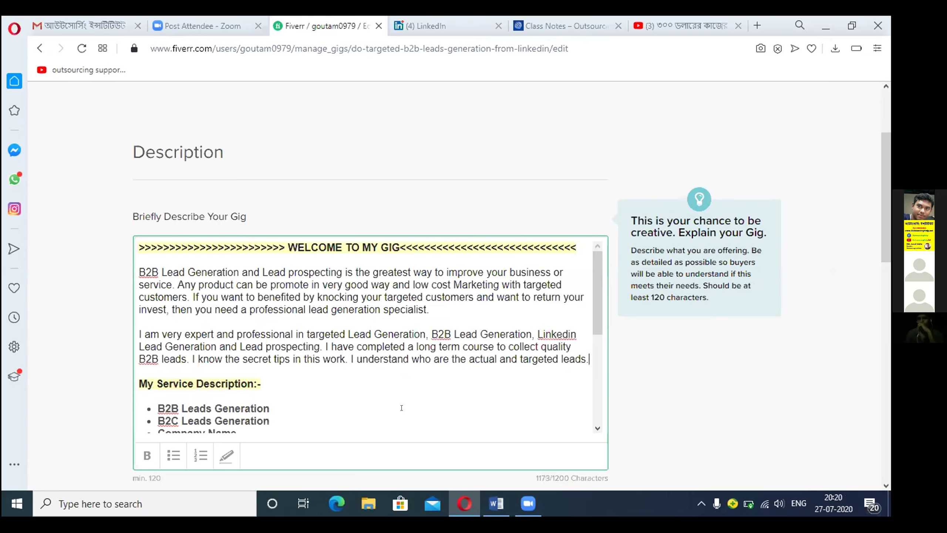
# Save the shortened description, continue to the Requirements stage, and go on to the Publish stage
pyautogui.click(637, 433)
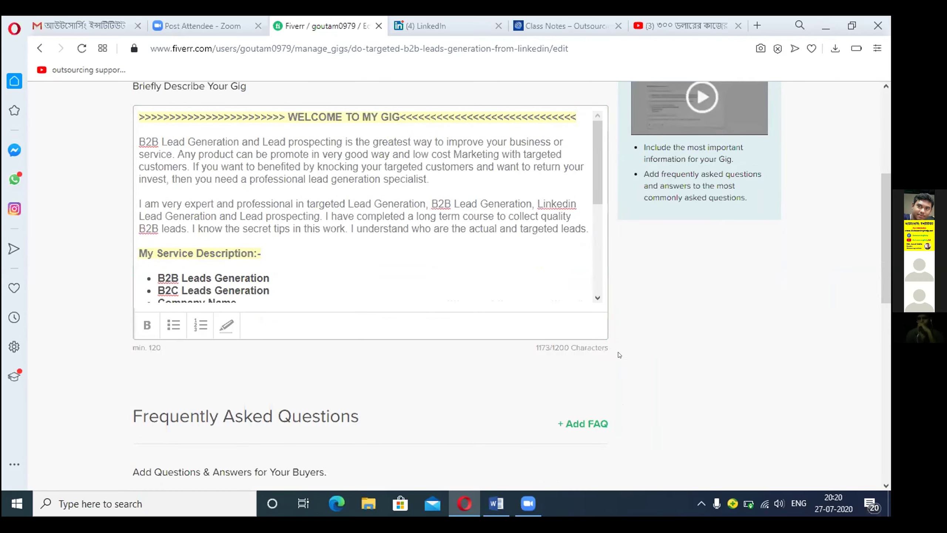
pyautogui.scroll(-5, 628, 385)
pyautogui.scroll(-3, 608, 343)
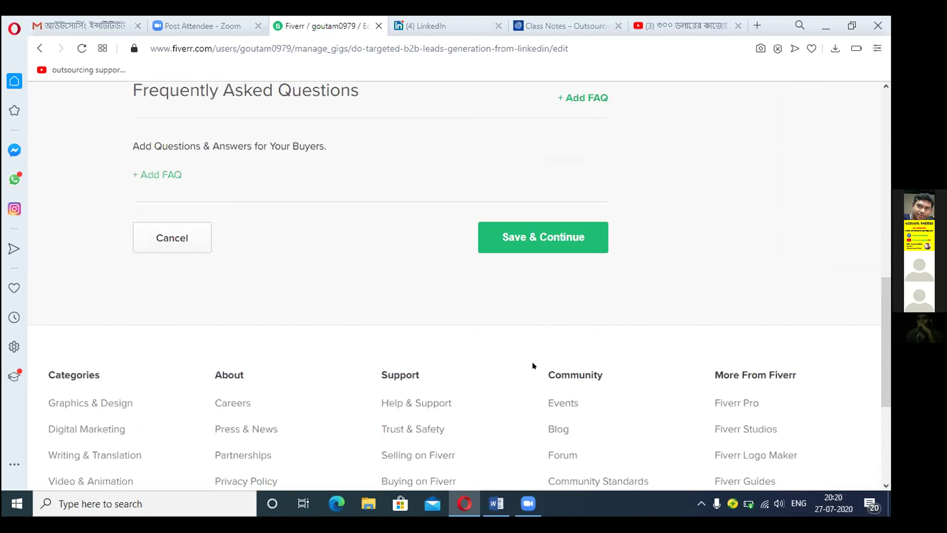
pyautogui.click(518, 237)
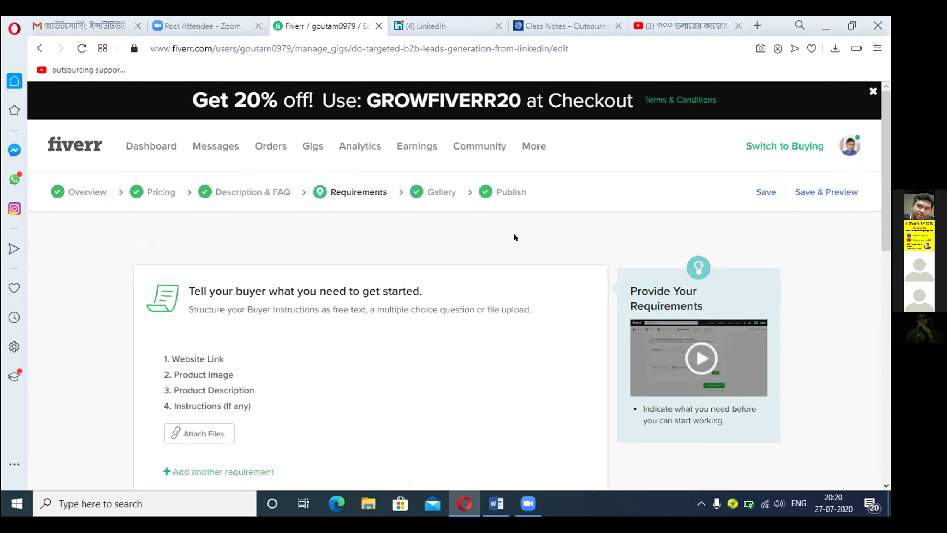
pyautogui.click(505, 189)
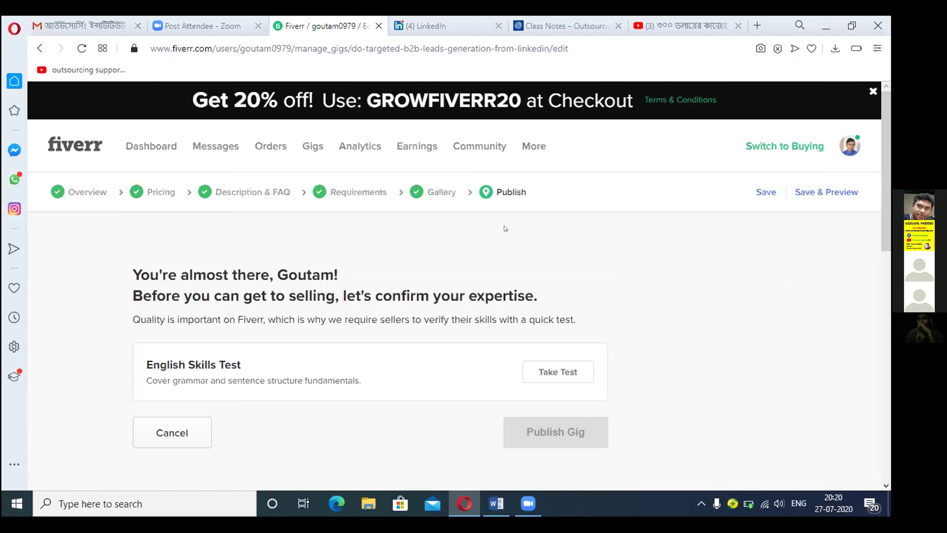
# Return to the Description & FAQ stage and open the gig description for editing
pyautogui.click(226, 188)
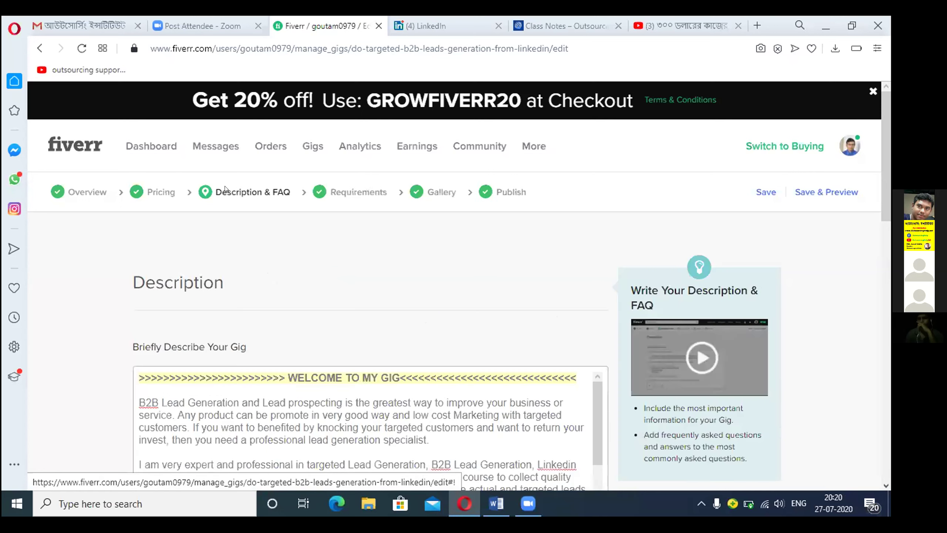
pyautogui.click(318, 428)
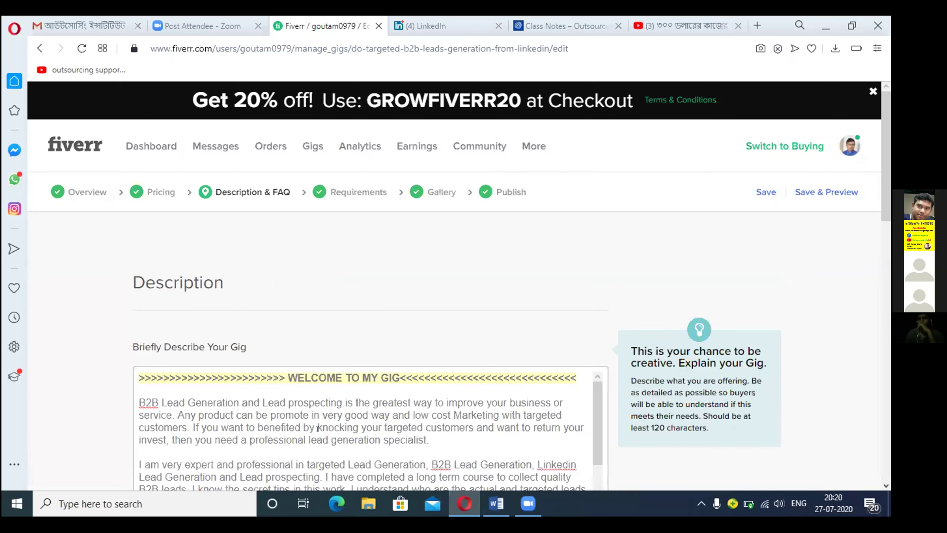